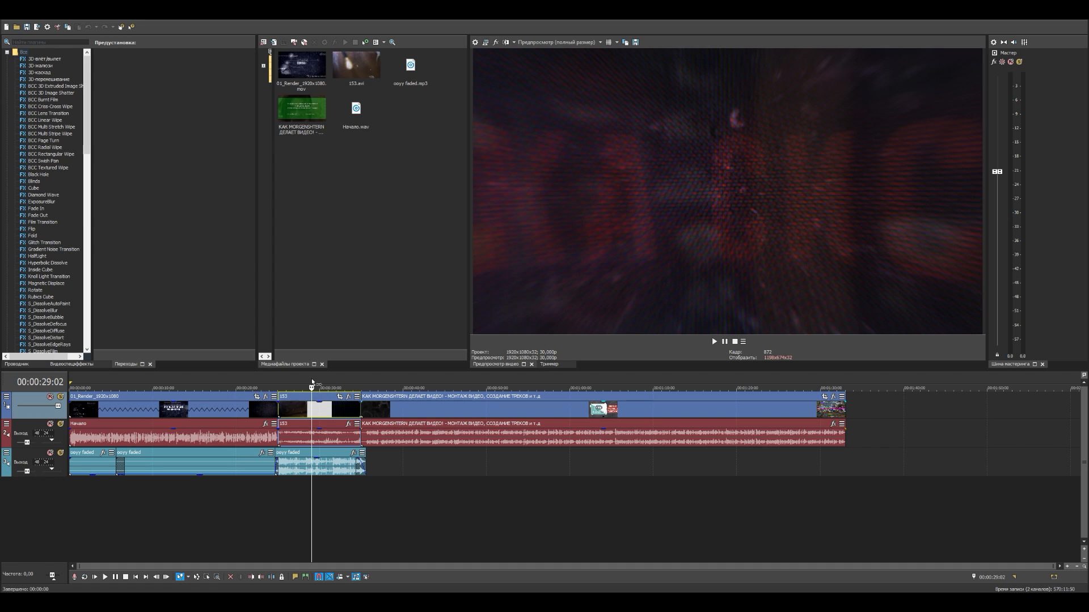
{"action": "left_click", "coordinate": [298, 499]}
{"action": "left_click", "coordinate": [313, 407]}
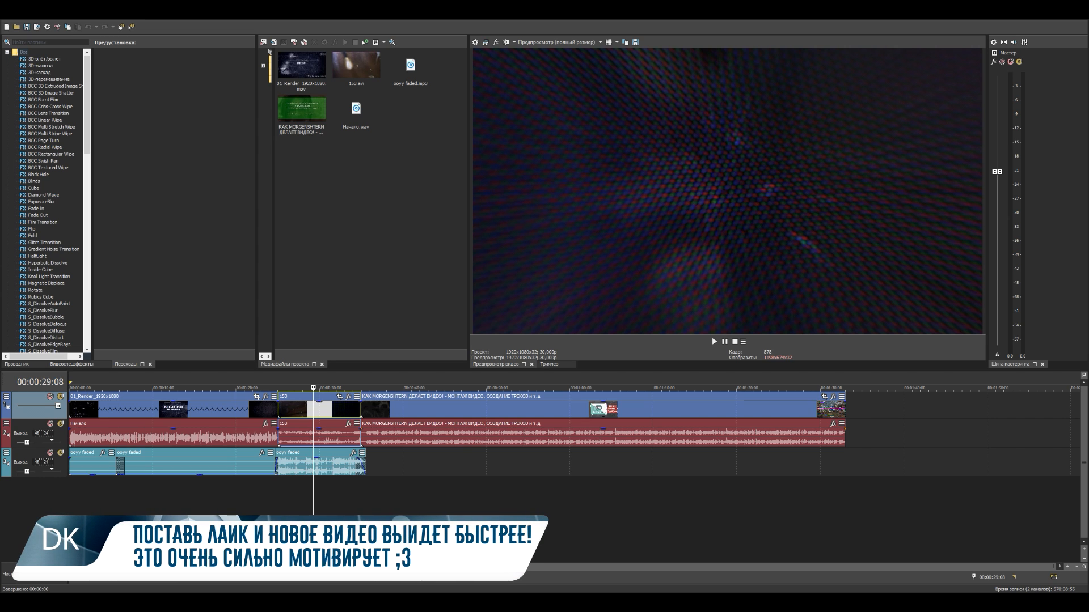
{"action": "left_click", "coordinate": [318, 520]}
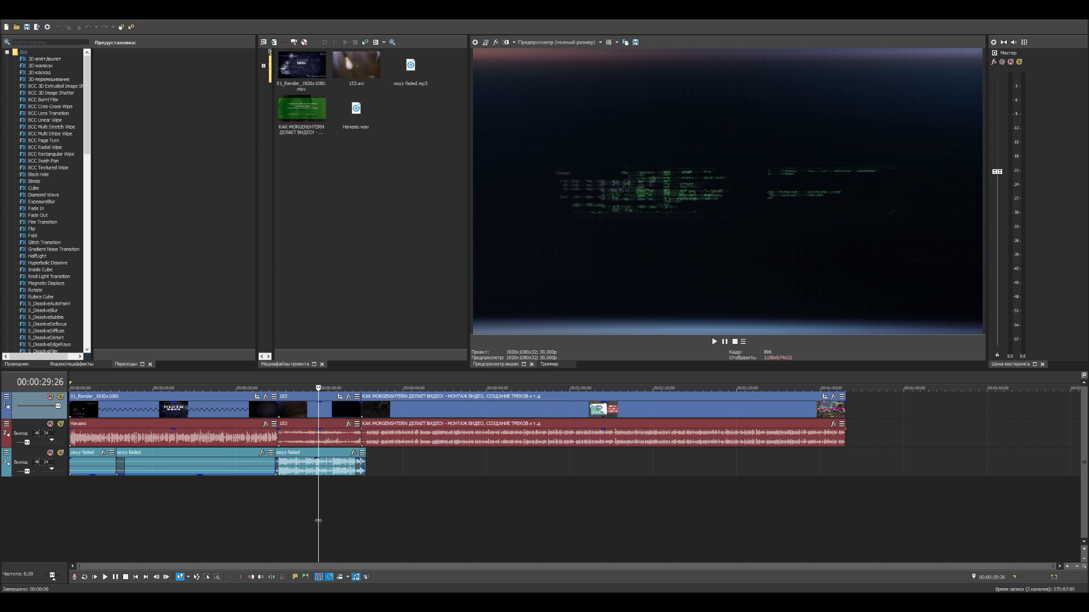
{"action": "left_click", "coordinate": [161, 508]}
{"action": "left_click", "coordinate": [327, 515]}
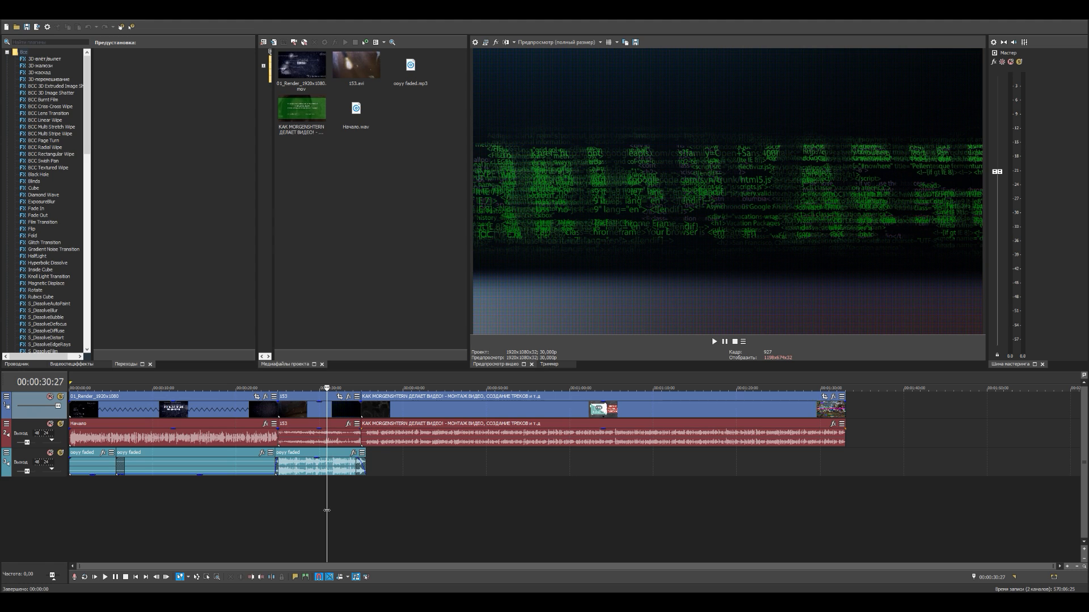
Check the resampling and playback-rate settings in the properties of the 153 video clip, leaving them without changes.
{"action": "left_click", "coordinate": [311, 414]}
{"action": "right_click", "coordinate": [310, 413]}
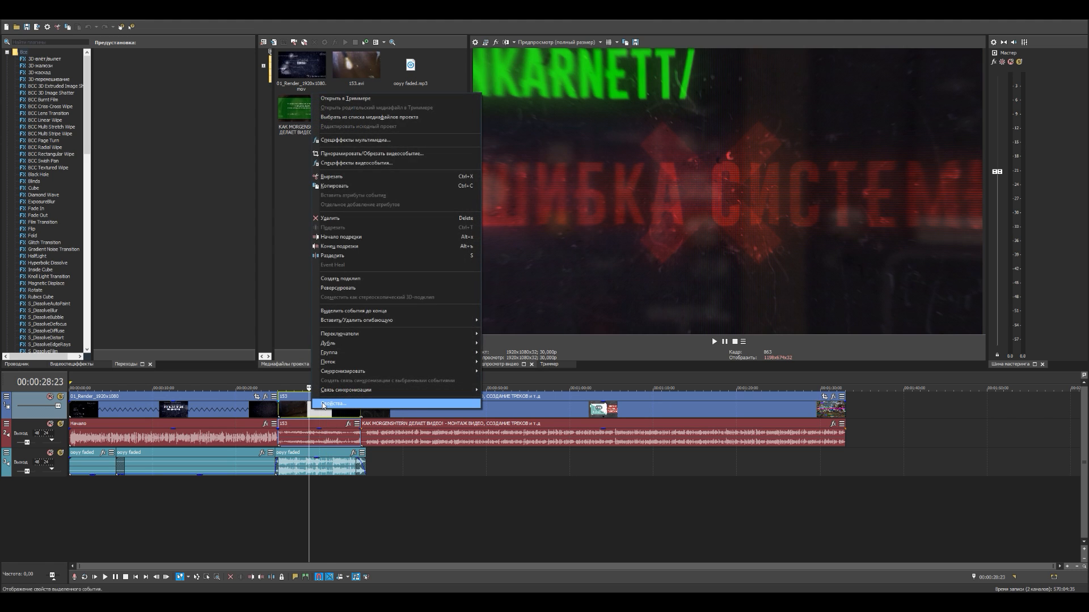
{"action": "left_click", "coordinate": [322, 403]}
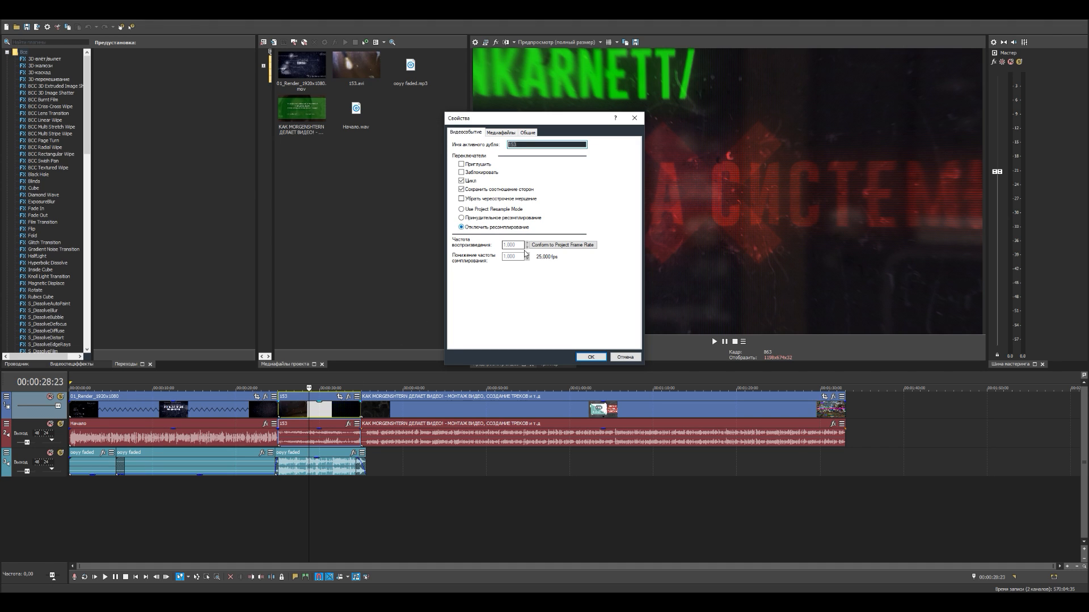
{"action": "left_click", "coordinate": [618, 356]}
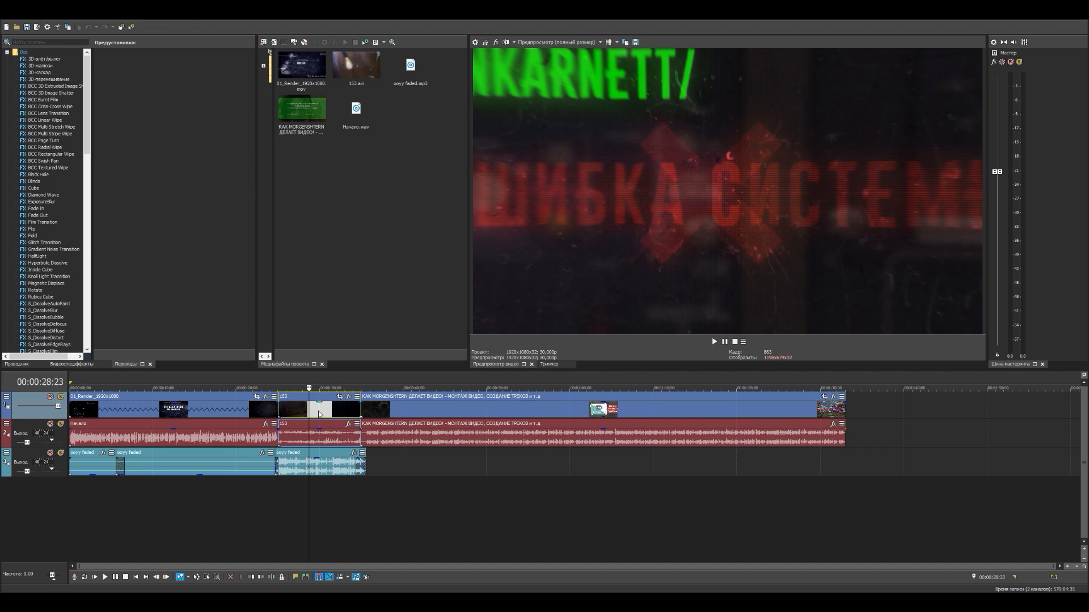
{"action": "left_click", "coordinate": [332, 411]}
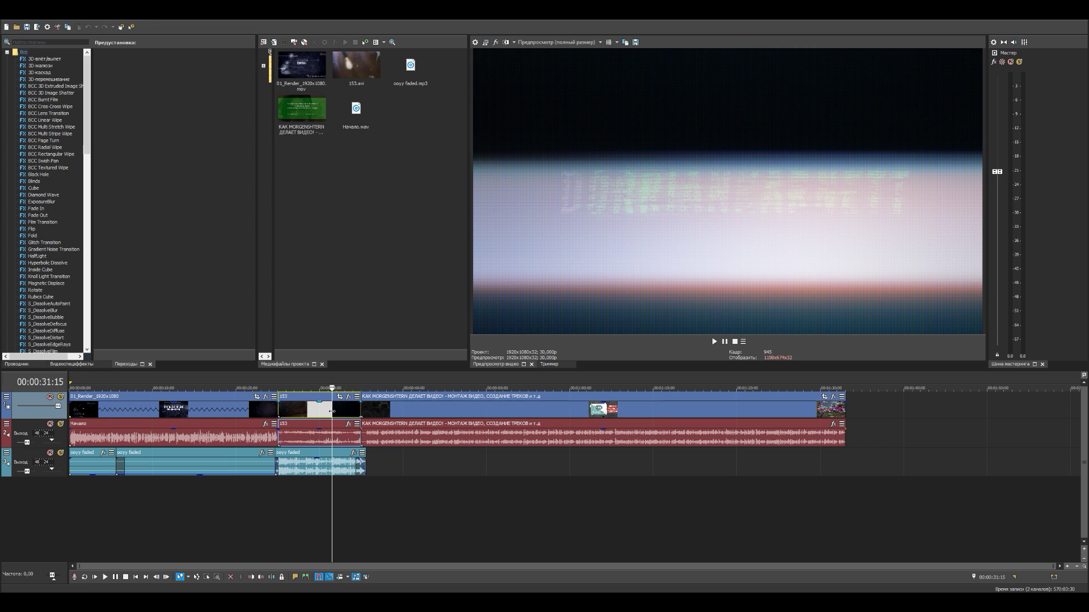
Open the project properties and set the project's frame rate to 59.940 (double NTSC).
{"action": "left_click", "coordinate": [315, 466]}
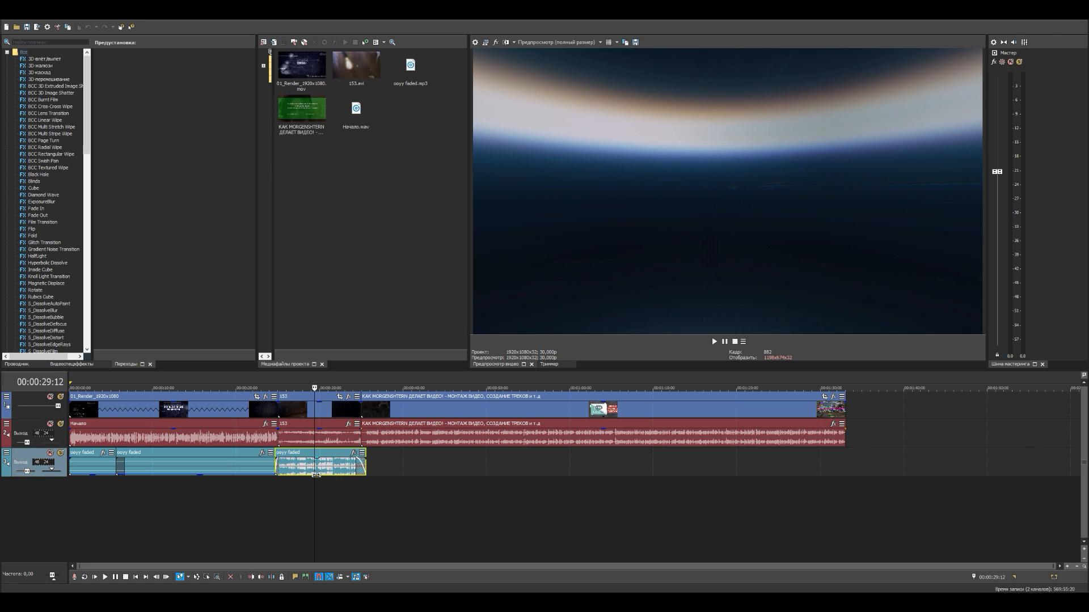
{"action": "key", "text": "alt+Return"}
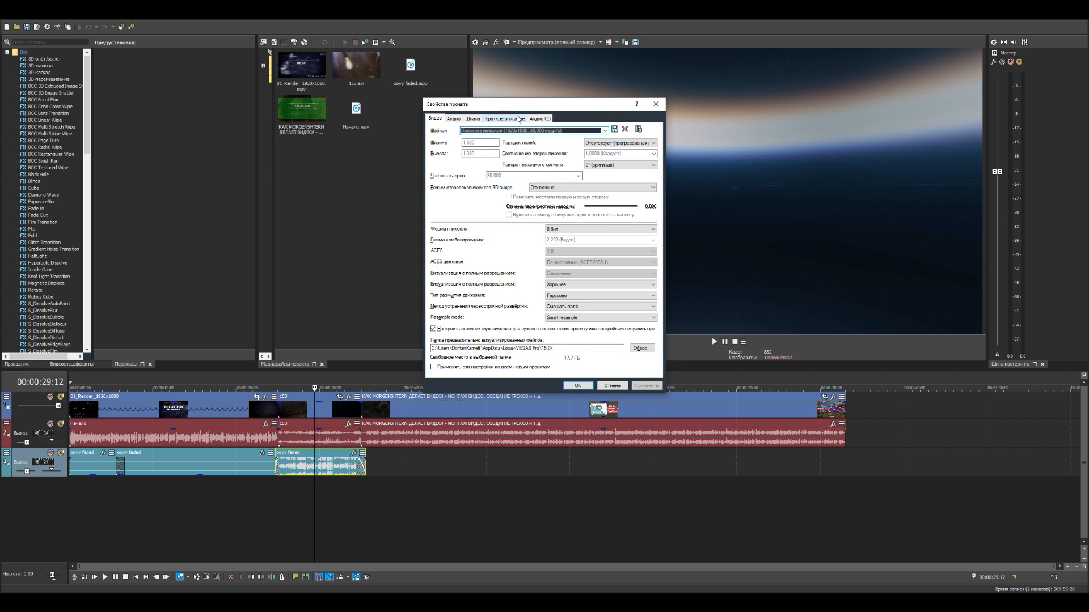
{"action": "left_click_drag", "start_coordinate": [530, 111], "coordinate": [514, 114]}
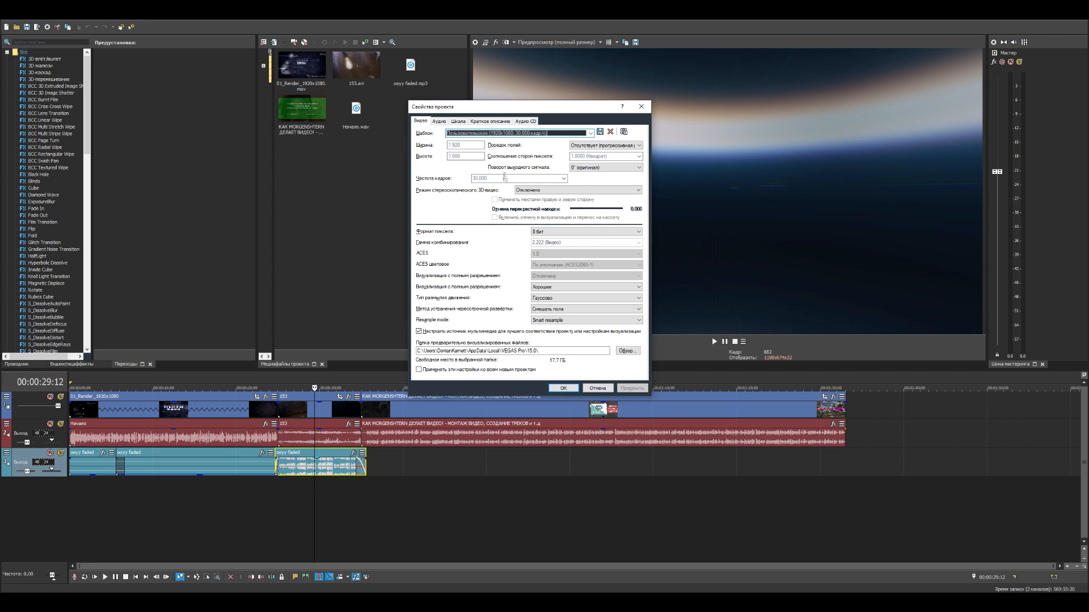
{"action": "left_click", "coordinate": [535, 178]}
{"action": "left_click", "coordinate": [578, 176]}
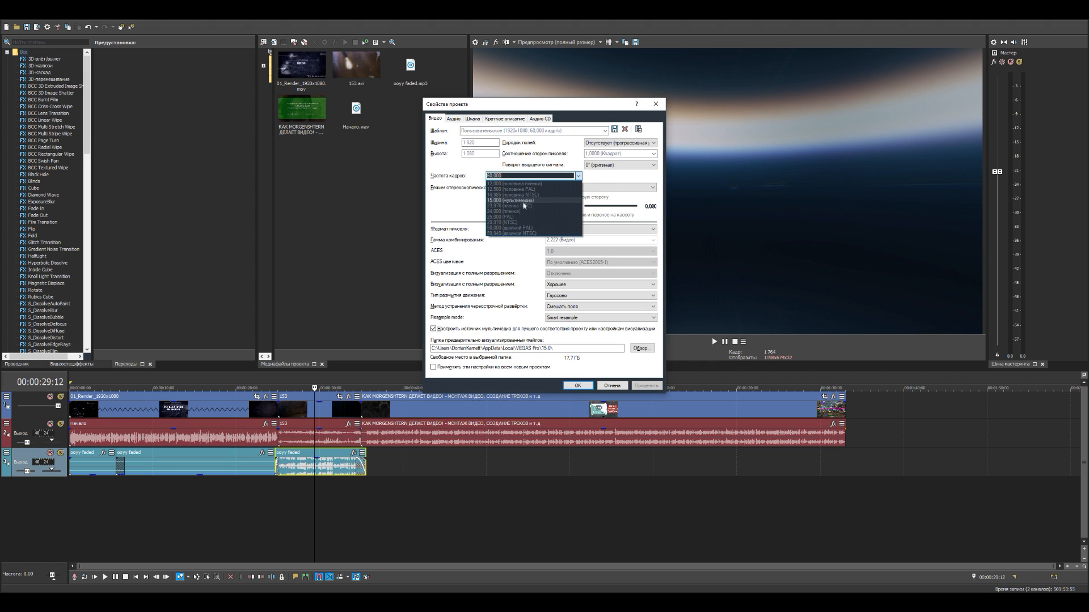
{"action": "left_click", "coordinate": [521, 234]}
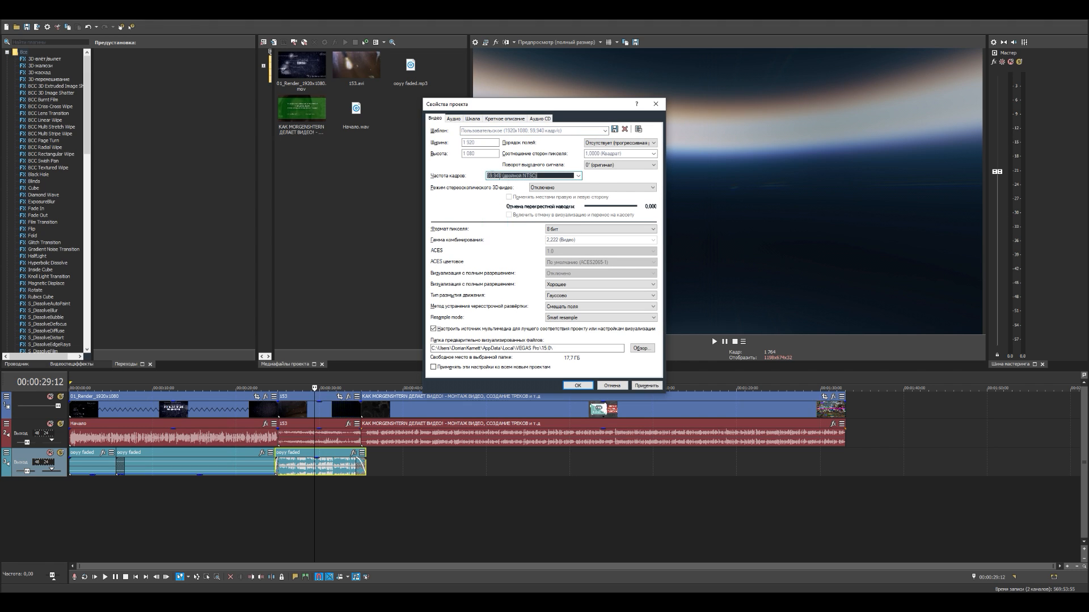
Set the project's resample mode to Disable resample and apply the project properties.
{"action": "left_click", "coordinate": [482, 142]}
{"action": "left_click", "coordinate": [485, 153]}
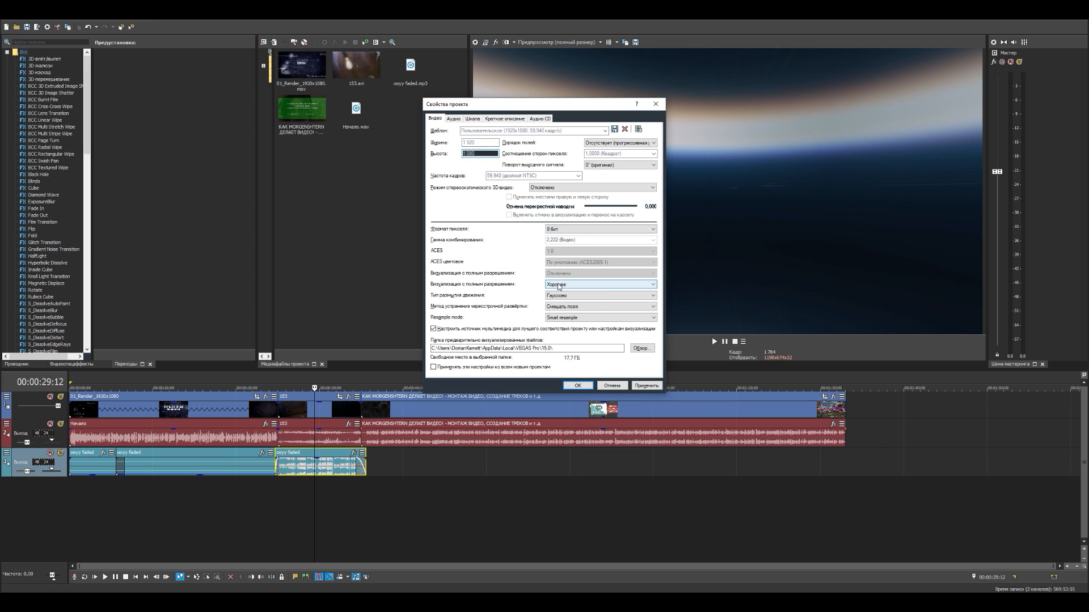
{"action": "left_click", "coordinate": [581, 317]}
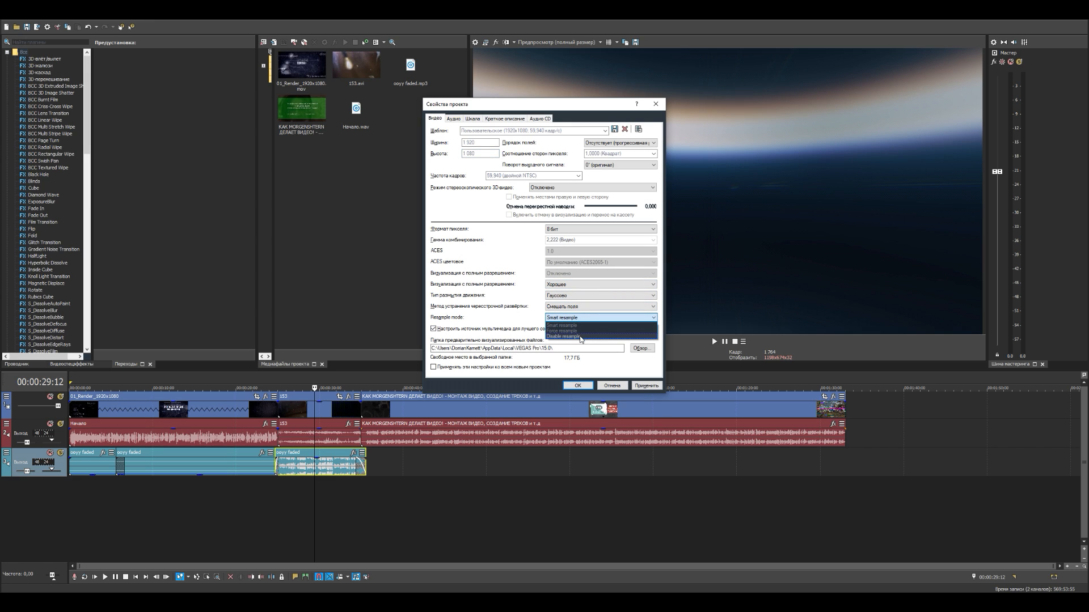
{"action": "left_click", "coordinate": [581, 337]}
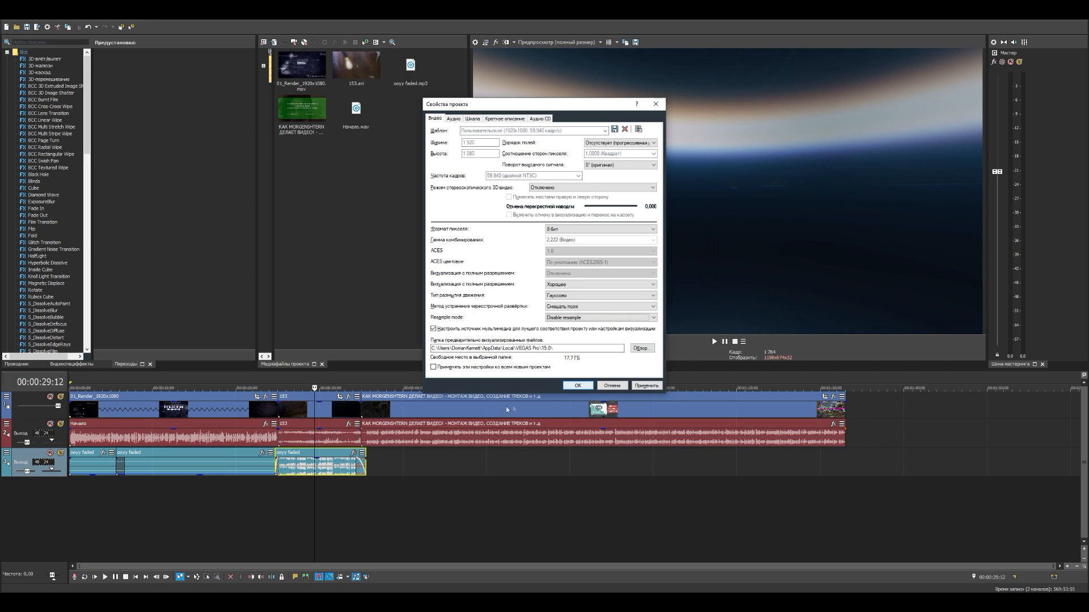
{"action": "left_click", "coordinate": [577, 385]}
Check the resampling setting in the properties of the long last video clip on the timeline.
{"action": "right_click", "coordinate": [593, 404]}
{"action": "left_click", "coordinate": [610, 402]}
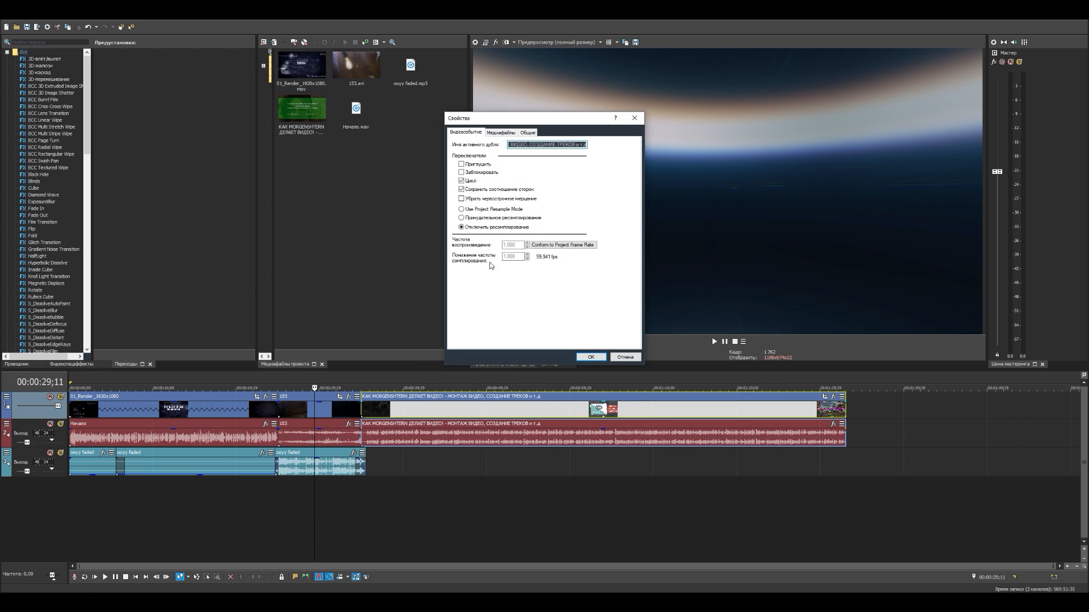
{"action": "left_click", "coordinate": [590, 356]}
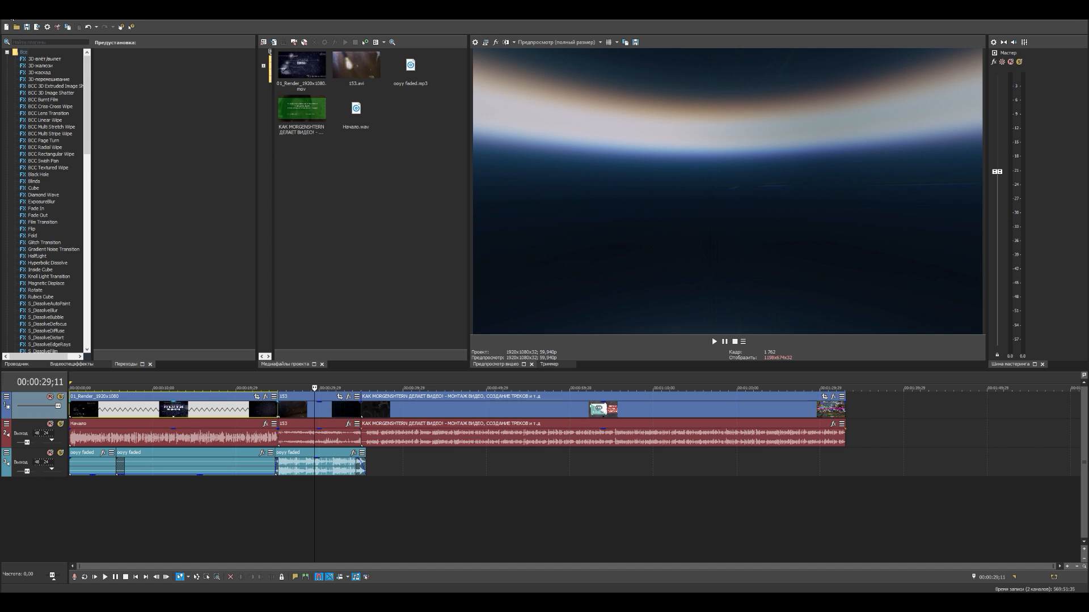
Start a render with the MAGIX AVC/AAC MP4 template Internet HD 1080p 59.94 and open that template for customizing.
{"action": "left_click", "coordinate": [10, 16]}
{"action": "left_click", "coordinate": [38, 80]}
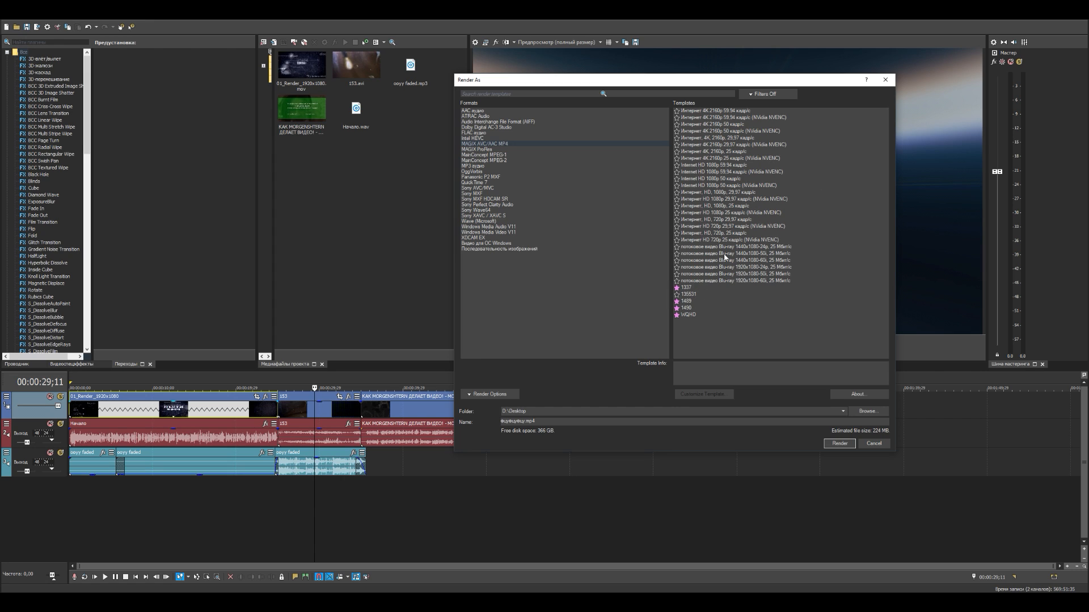
{"action": "left_click", "coordinate": [729, 166]}
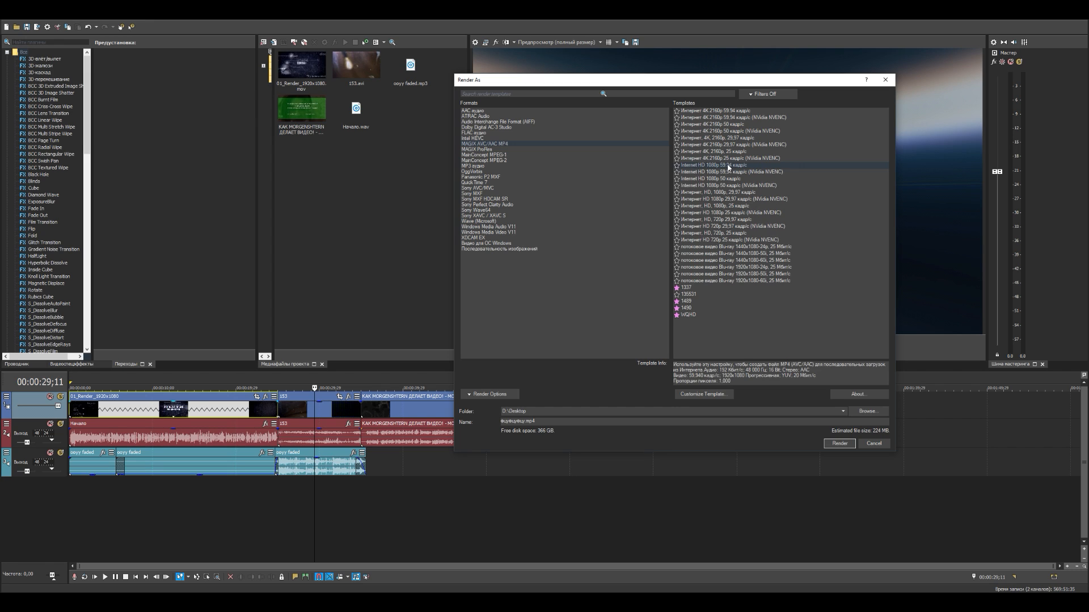
{"action": "left_click", "coordinate": [713, 393]}
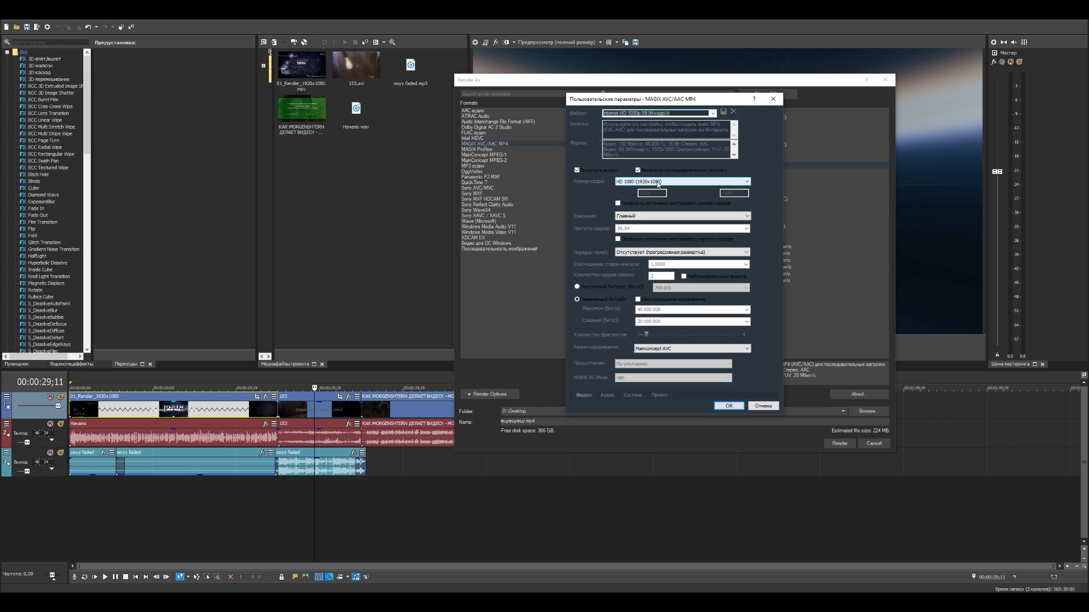
Set the template's video encode mode to the NV encoder and its preset to high quality.
{"action": "left_click", "coordinate": [634, 228]}
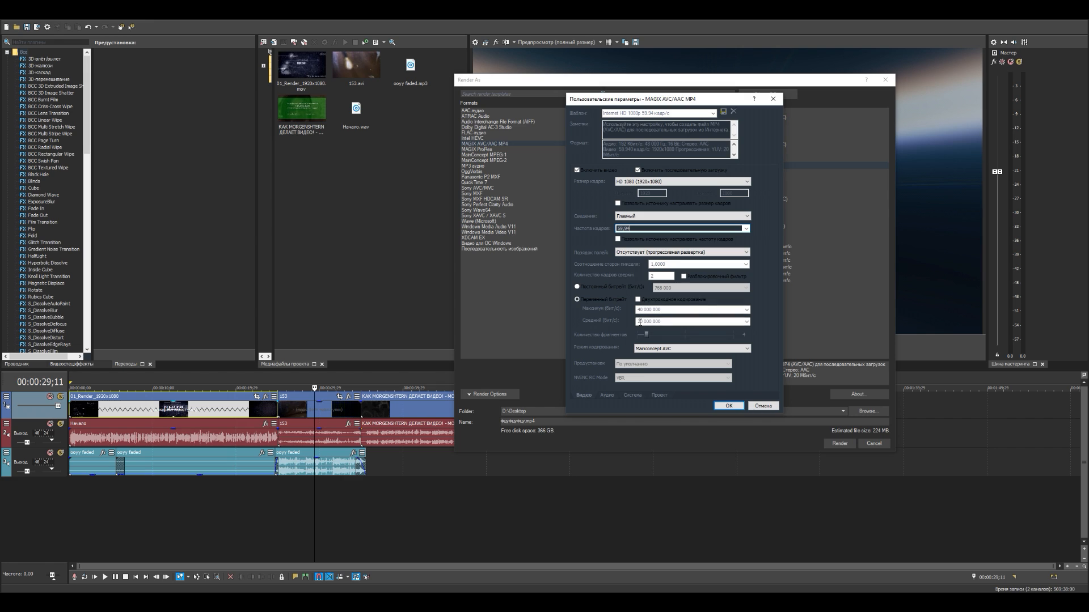
{"action": "left_click", "coordinate": [645, 352]}
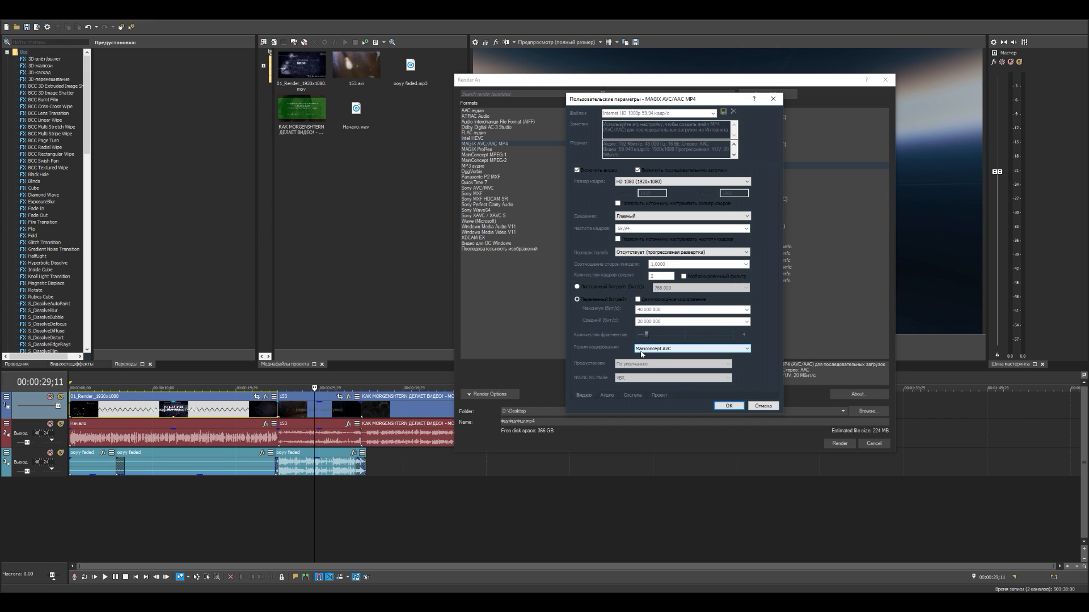
{"action": "left_click", "coordinate": [657, 350]}
{"action": "left_click", "coordinate": [658, 363]}
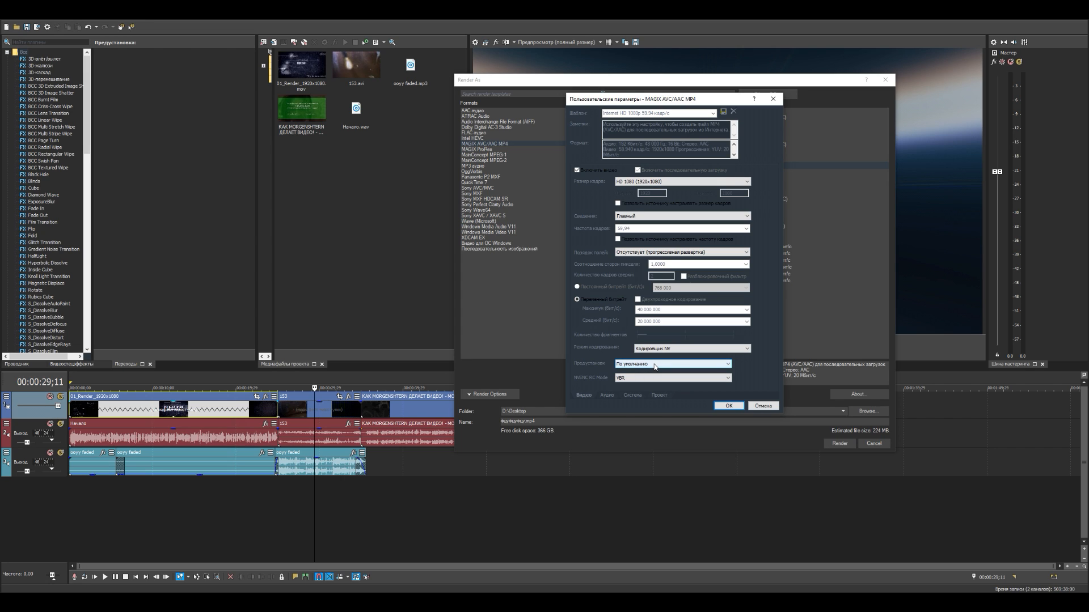
{"action": "left_click", "coordinate": [655, 366]}
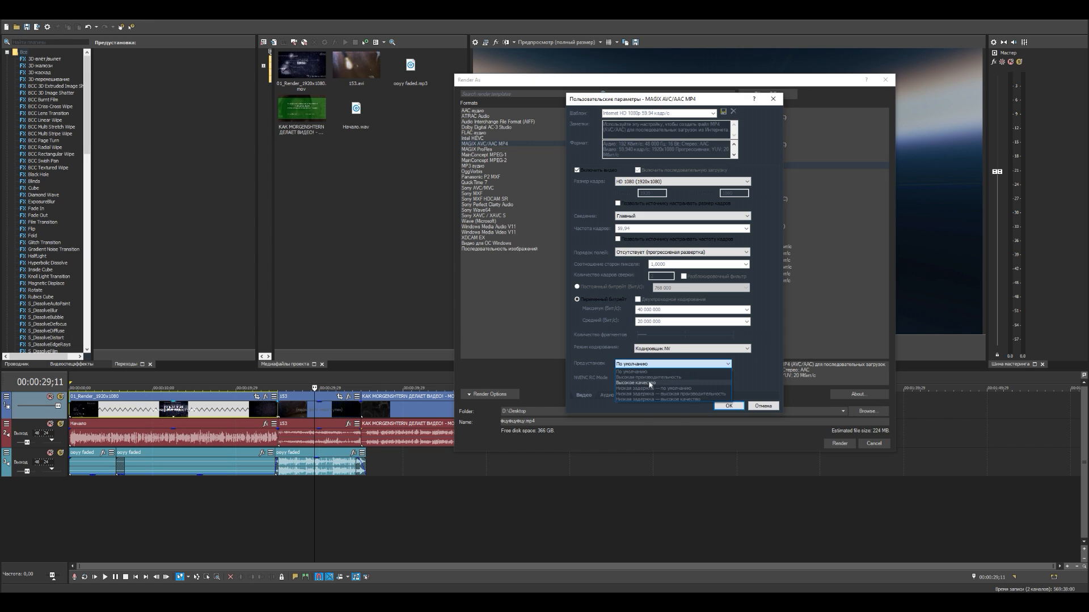
{"action": "left_click", "coordinate": [650, 383]}
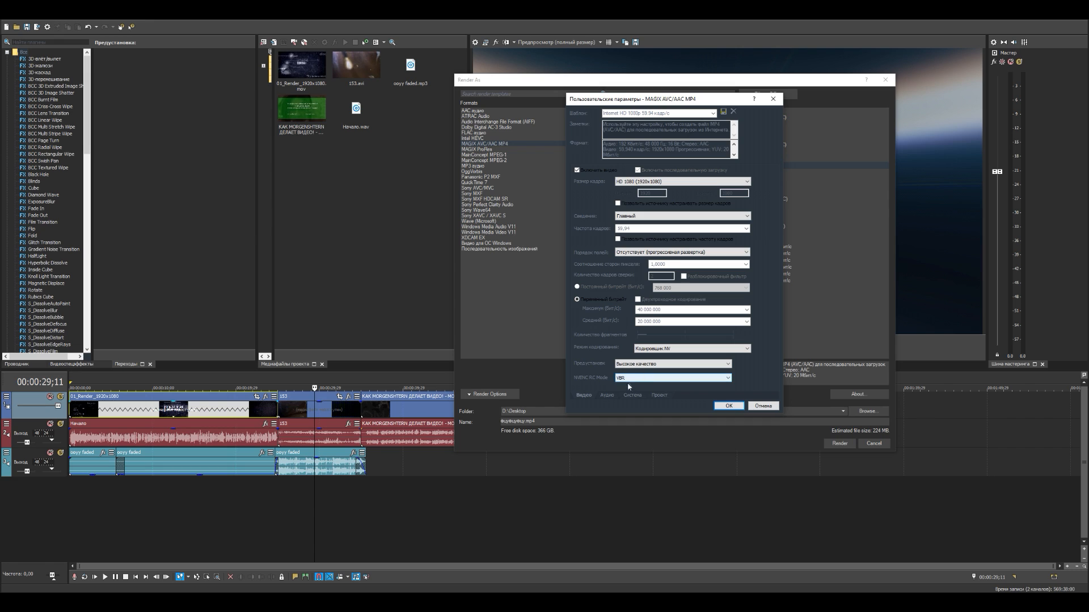
Set the template's audio bit rate to 320 kbit/s and go to its project options.
{"action": "left_click", "coordinate": [607, 396]}
{"action": "left_click", "coordinate": [691, 194]}
{"action": "left_click", "coordinate": [670, 328]}
{"action": "left_click", "coordinate": [691, 193]}
{"action": "left_click", "coordinate": [664, 339]}
{"action": "left_click", "coordinate": [659, 195]}
{"action": "left_click", "coordinate": [667, 329]}
{"action": "left_click", "coordinate": [659, 395]}
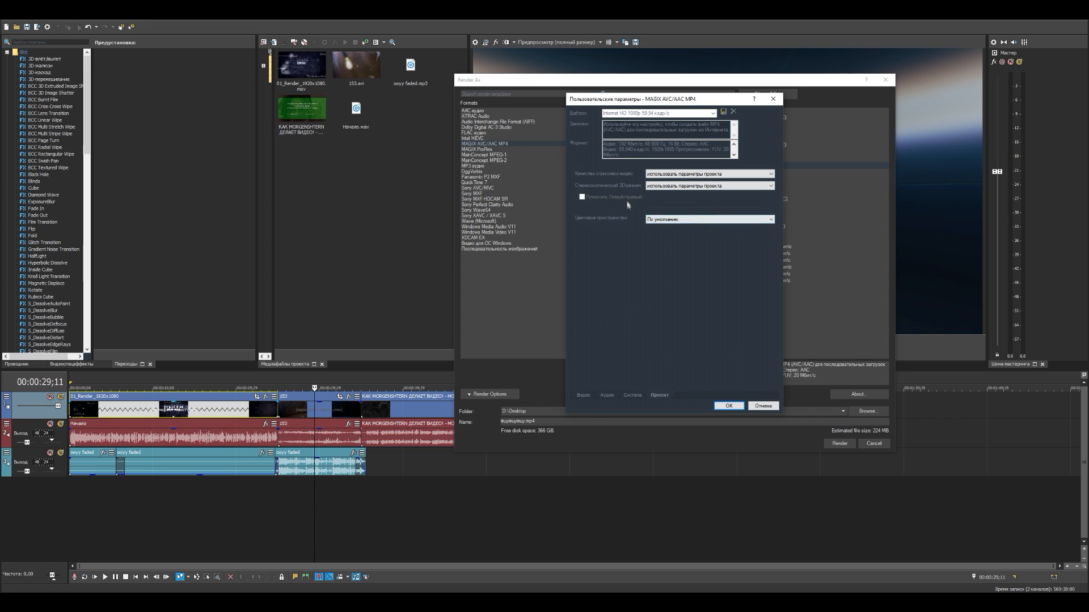
Name the customized render template "YouTube Video N1", save it and accept the custom settings.
{"action": "left_click", "coordinate": [677, 114]}
{"action": "type", "text": "YouTube"}
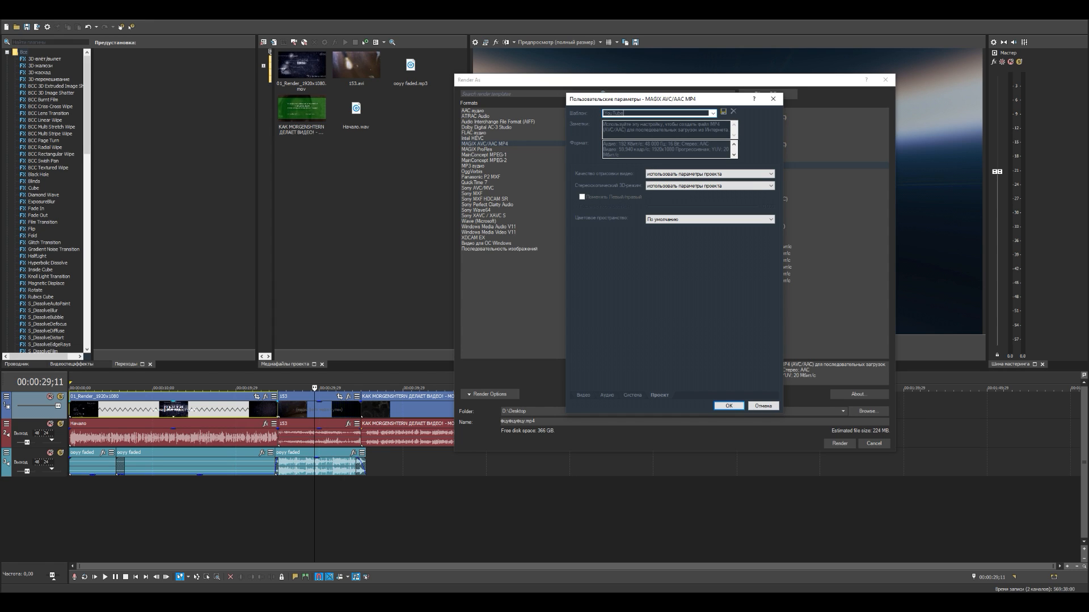
{"action": "left_click_drag", "start_coordinate": [660, 113], "coordinate": [560, 122]}
{"action": "left_click", "coordinate": [634, 114]}
{"action": "left_click", "coordinate": [723, 115]}
{"action": "left_click", "coordinate": [729, 406]}
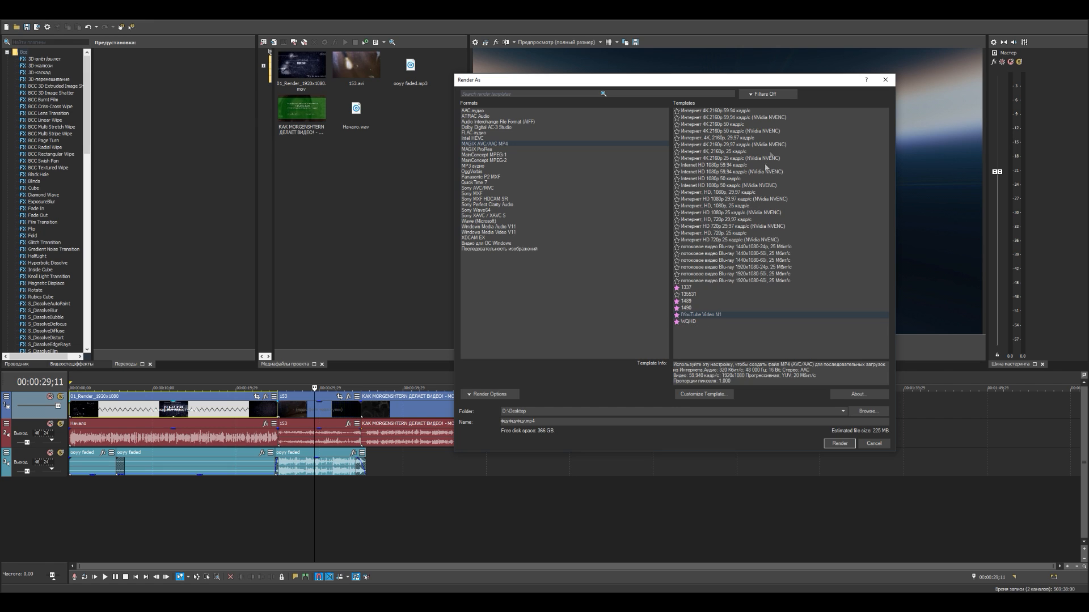
Limit the render templates to favorites only and turn that filter off again.
{"action": "left_click", "coordinate": [766, 94]}
{"action": "left_click", "coordinate": [743, 104]}
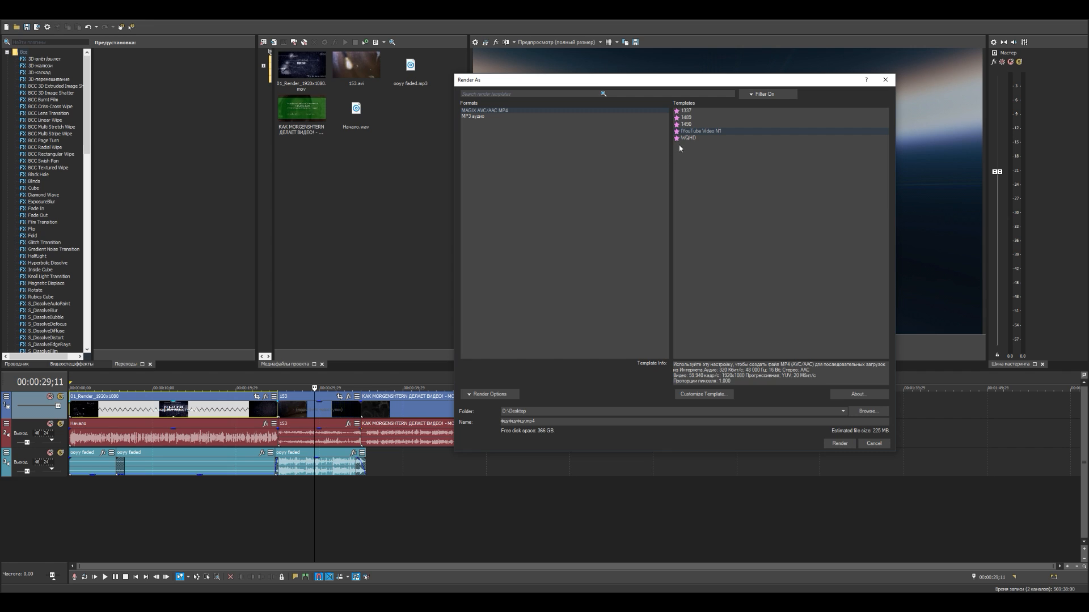
{"action": "left_click", "coordinate": [755, 95]}
{"action": "left_click", "coordinate": [744, 103]}
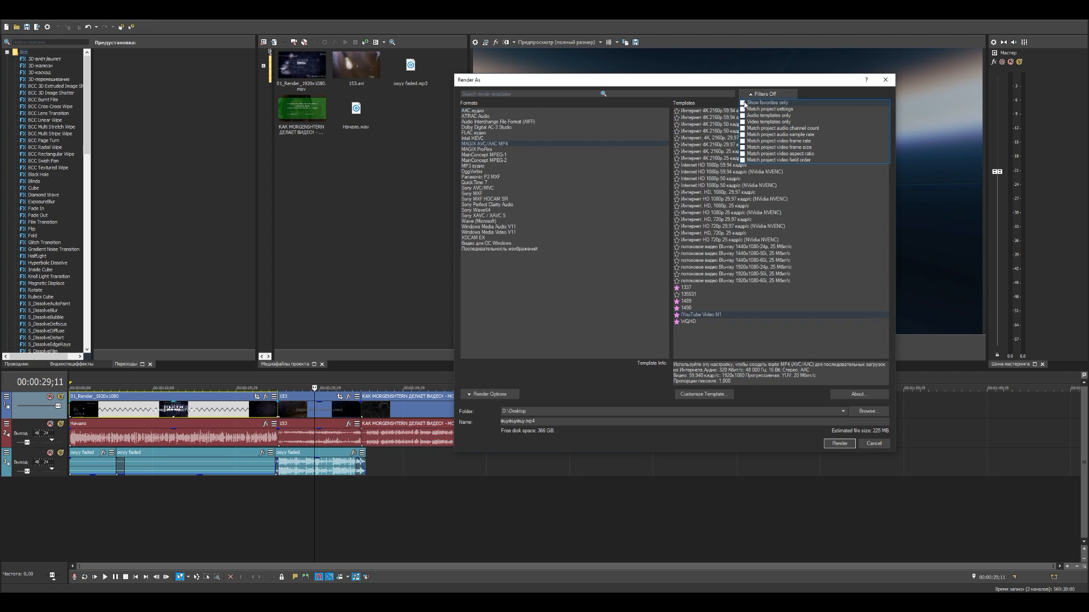
Render the project to the desktop with the YouTube Video N1 template and cancel the render.
{"action": "left_click", "coordinate": [835, 444]}
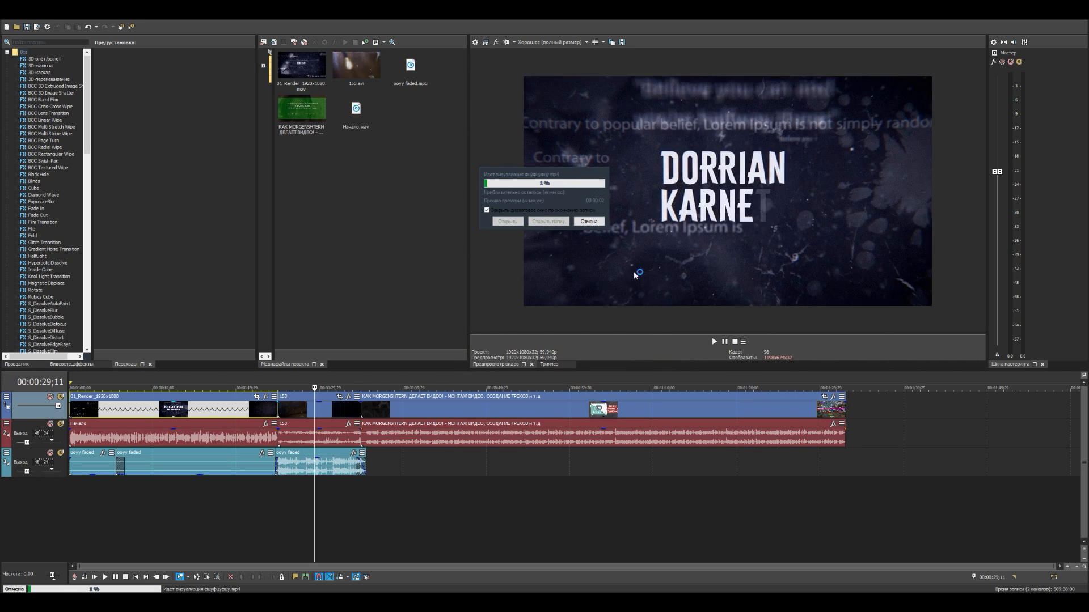
{"action": "left_click", "coordinate": [582, 222]}
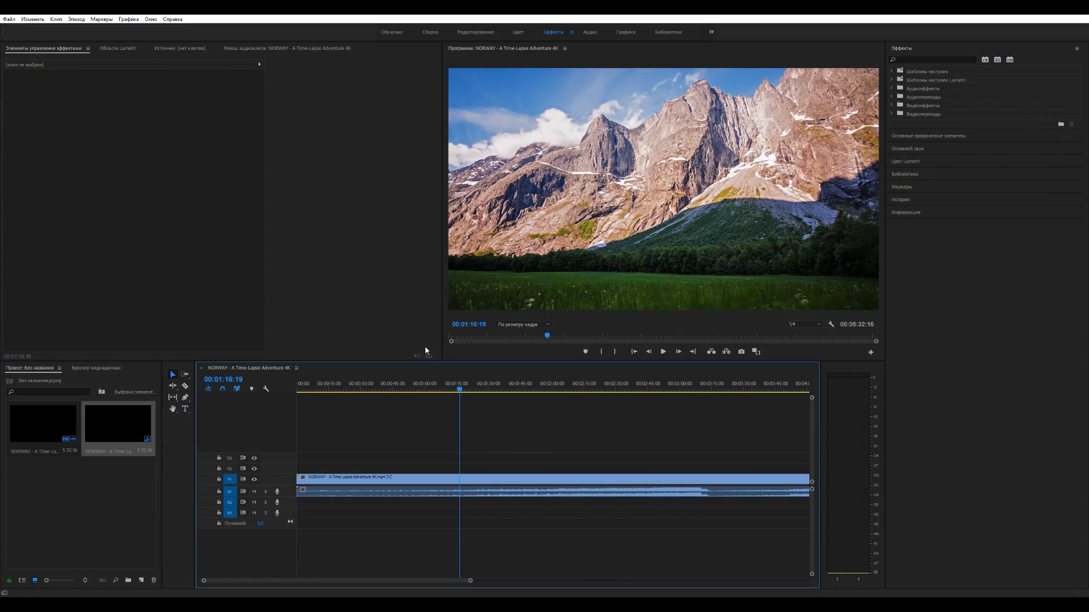
Open the media export settings, set the format to H.264 and choose the YouTube 1080p HD preset.
{"action": "left_click", "coordinate": [6, 19]}
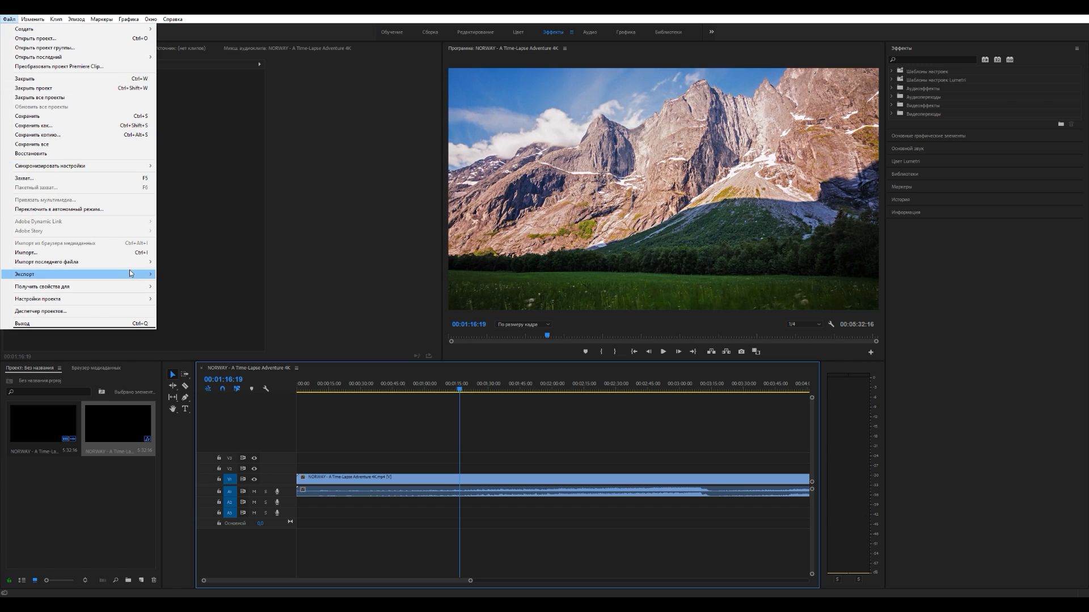
{"action": "mouse_move", "coordinate": [132, 274]}
{"action": "left_click", "coordinate": [187, 277]}
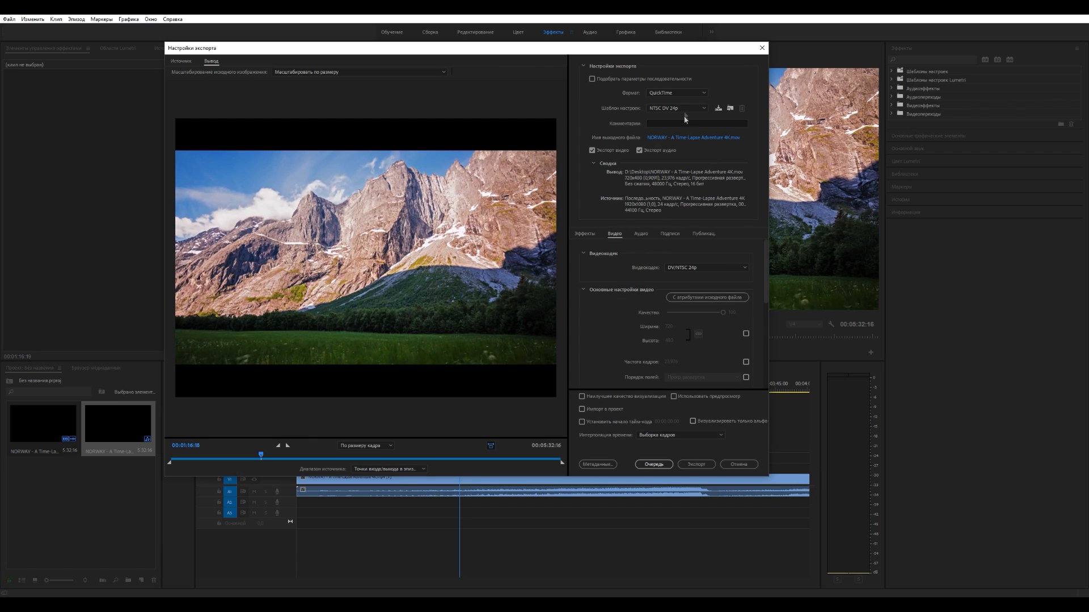
{"action": "left_click", "coordinate": [677, 92]}
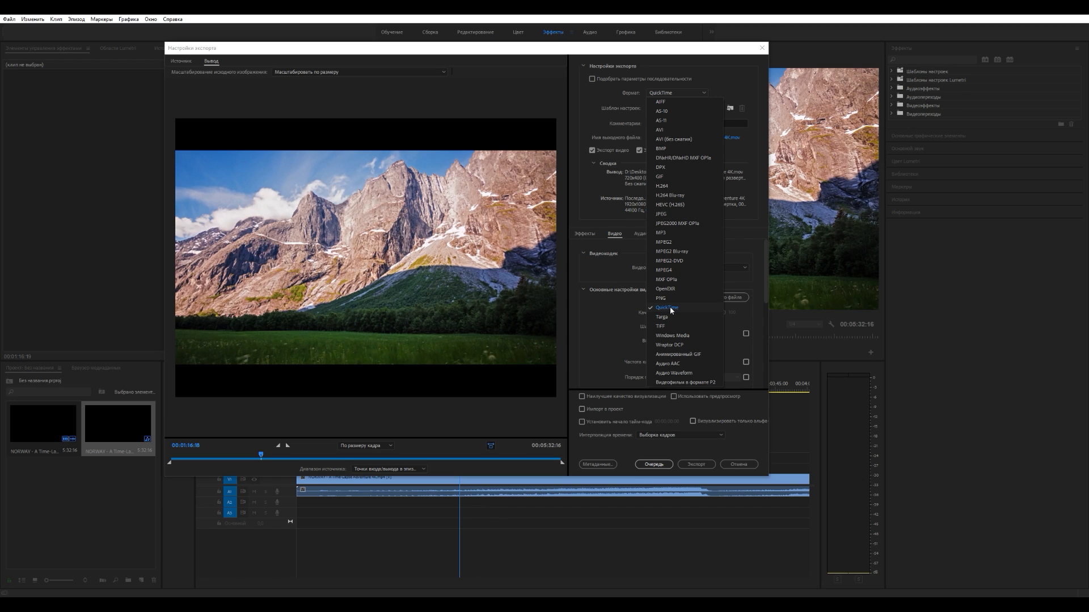
{"action": "left_click", "coordinate": [687, 186]}
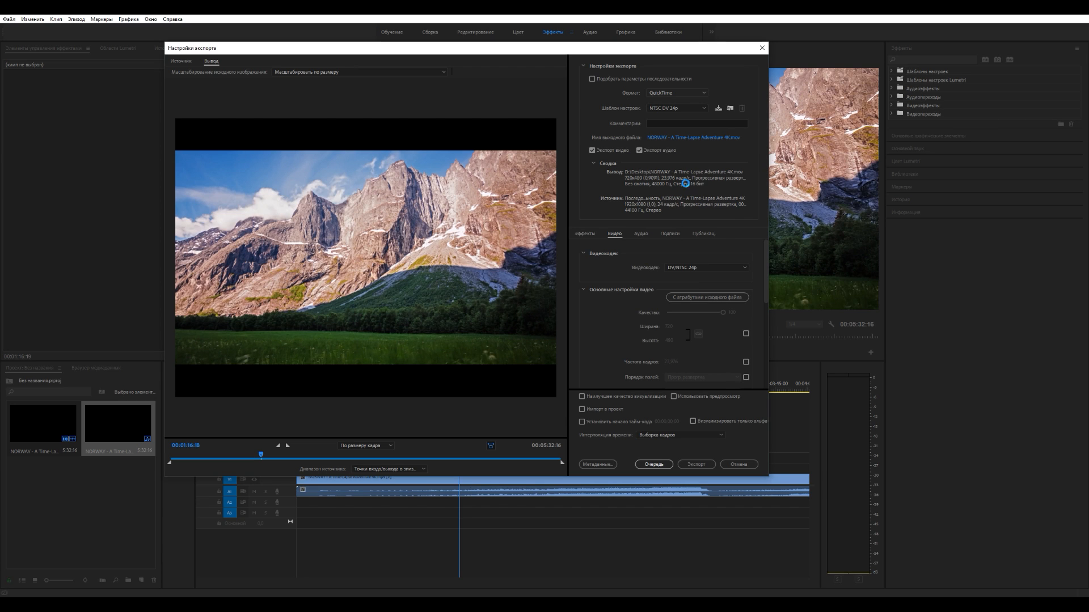
{"action": "left_click", "coordinate": [677, 108]}
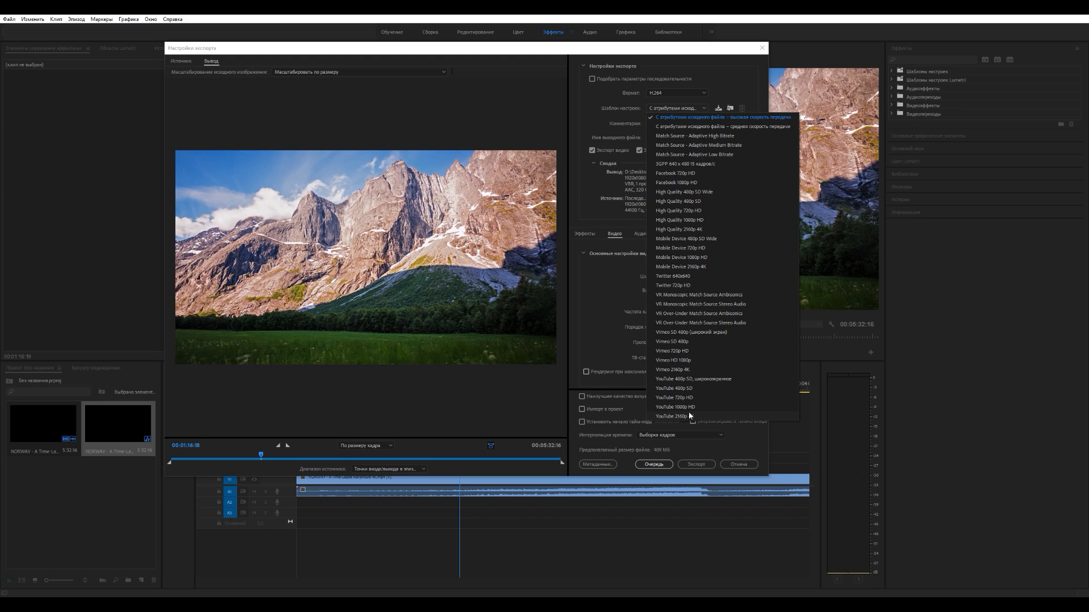
{"action": "left_click", "coordinate": [688, 409]}
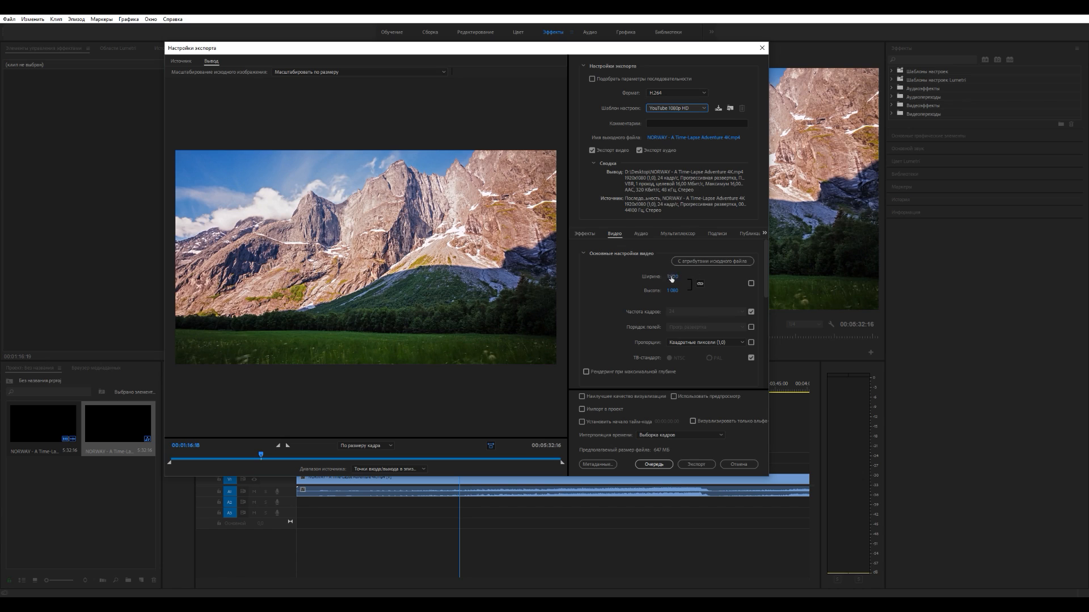
Unlock the export's frame rate from the source, set it to 60 and enable rendering at maximum depth.
{"action": "left_click", "coordinate": [751, 311]}
{"action": "left_click", "coordinate": [709, 312]}
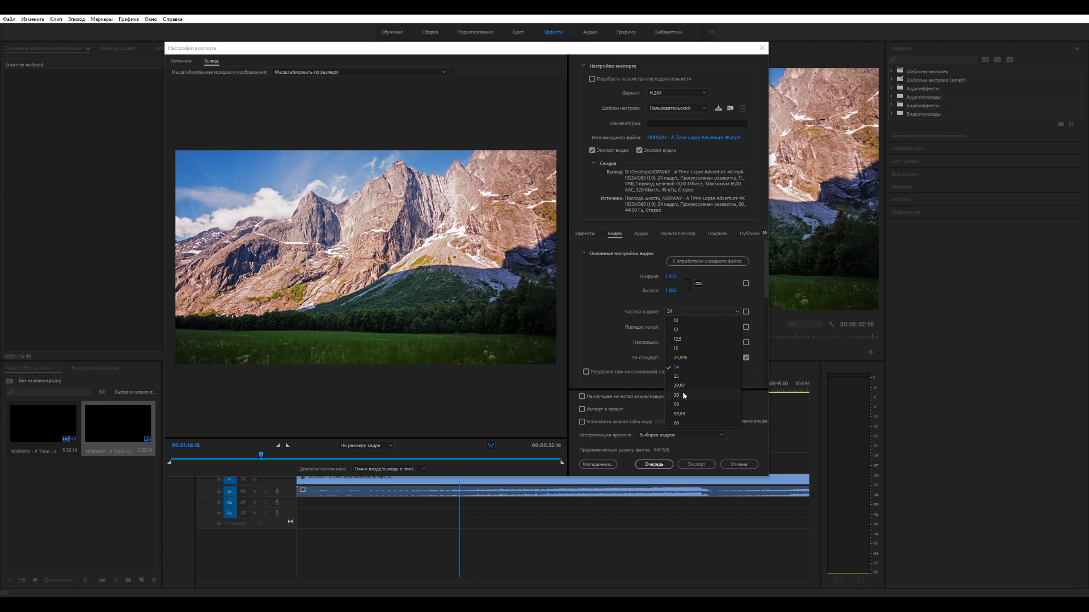
{"action": "left_click", "coordinate": [678, 423]}
{"action": "scroll", "coordinate": [689, 284], "scroll_direction": "down", "scroll_amount": 2}
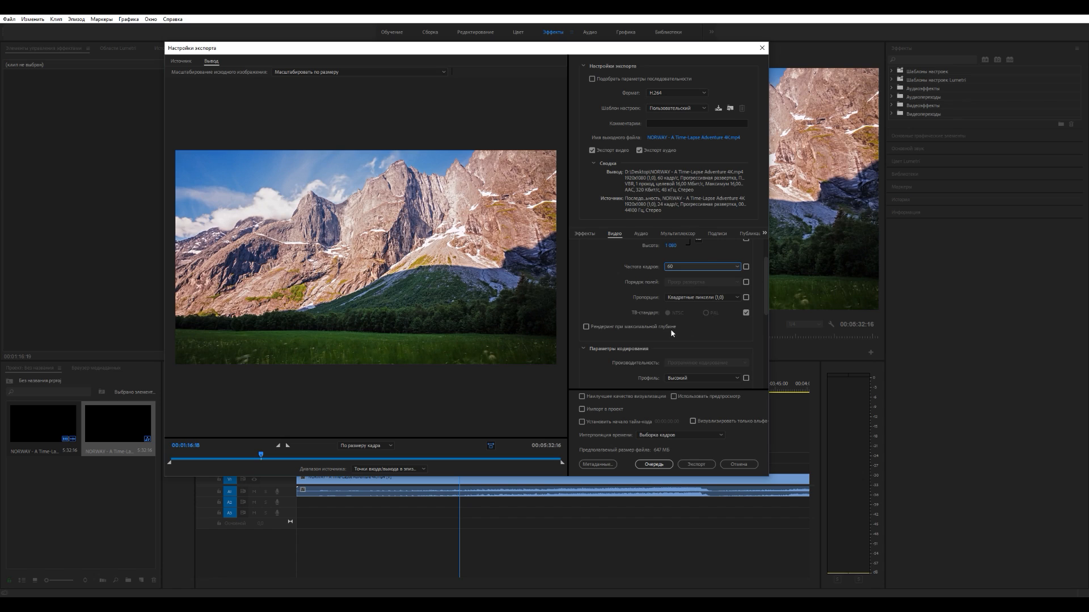
{"action": "scroll", "coordinate": [671, 332], "scroll_direction": "down", "scroll_amount": 2}
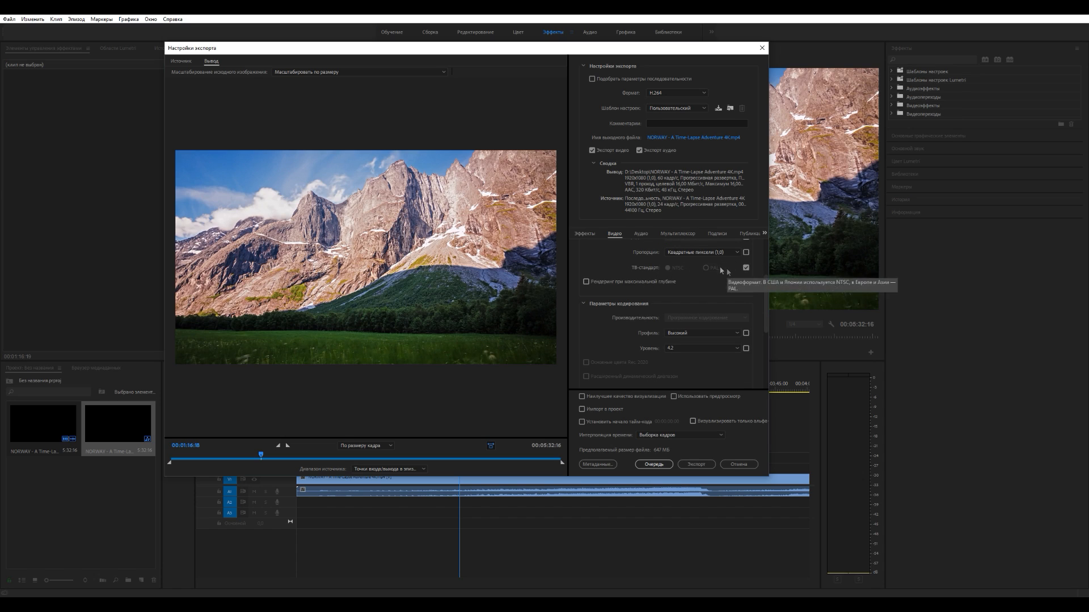
{"action": "left_click", "coordinate": [586, 282]}
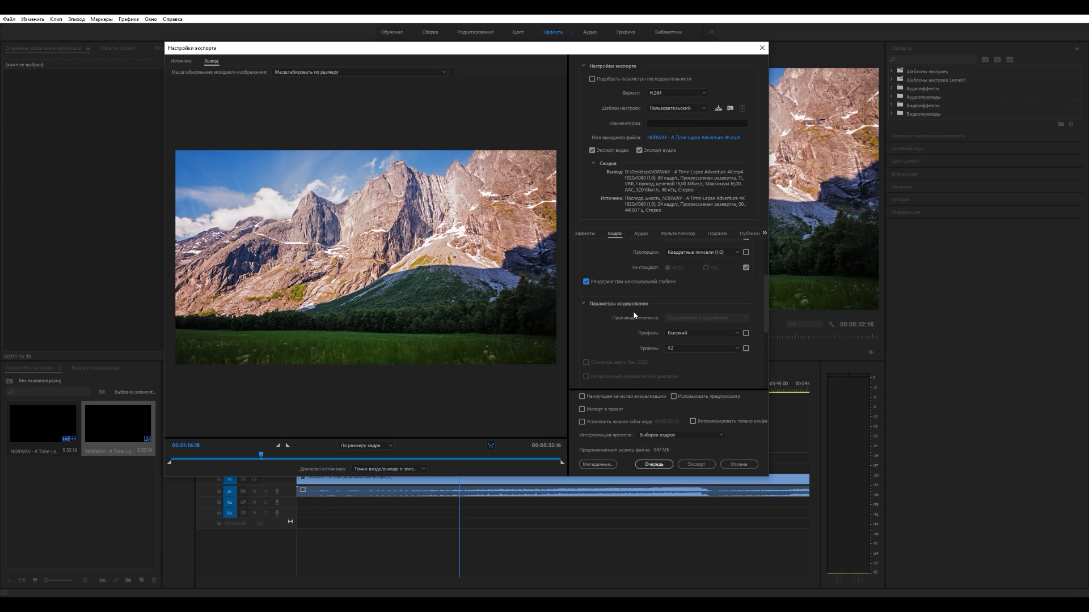
Check the export's target and maximum bitrate settings and enable maximum render quality.
{"action": "scroll", "coordinate": [680, 287], "scroll_direction": "down", "scroll_amount": 5}
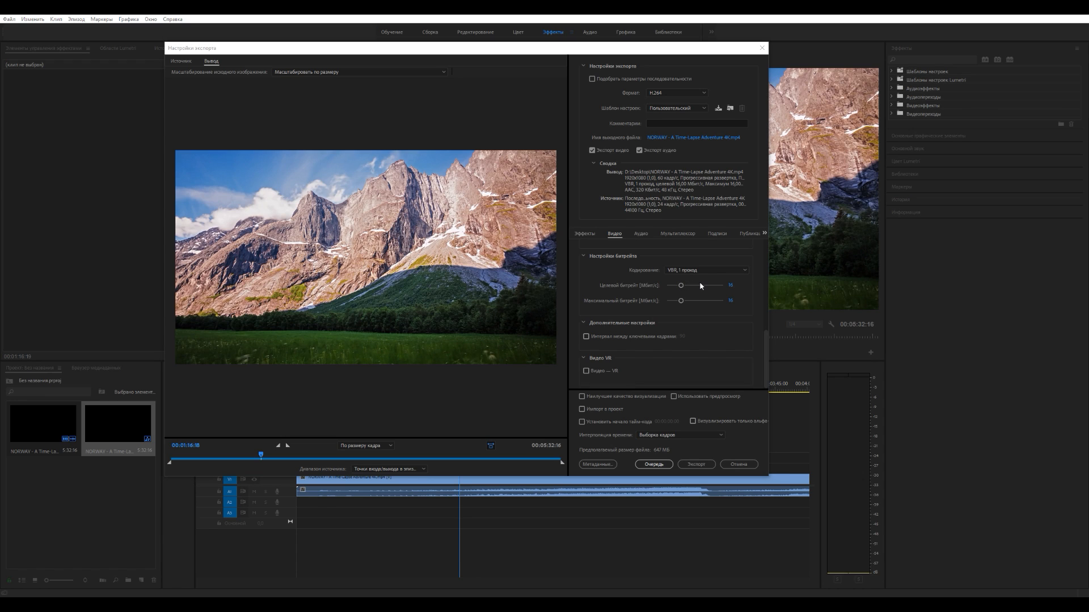
{"action": "mouse_move", "coordinate": [681, 285]}
{"action": "left_mouse_down"}
{"action": "mouse_move", "coordinate": [702, 285]}
{"action": "mouse_move", "coordinate": [680, 285]}
{"action": "mouse_move", "coordinate": [692, 302]}
{"action": "mouse_move", "coordinate": [683, 305]}
{"action": "left_mouse_up"}
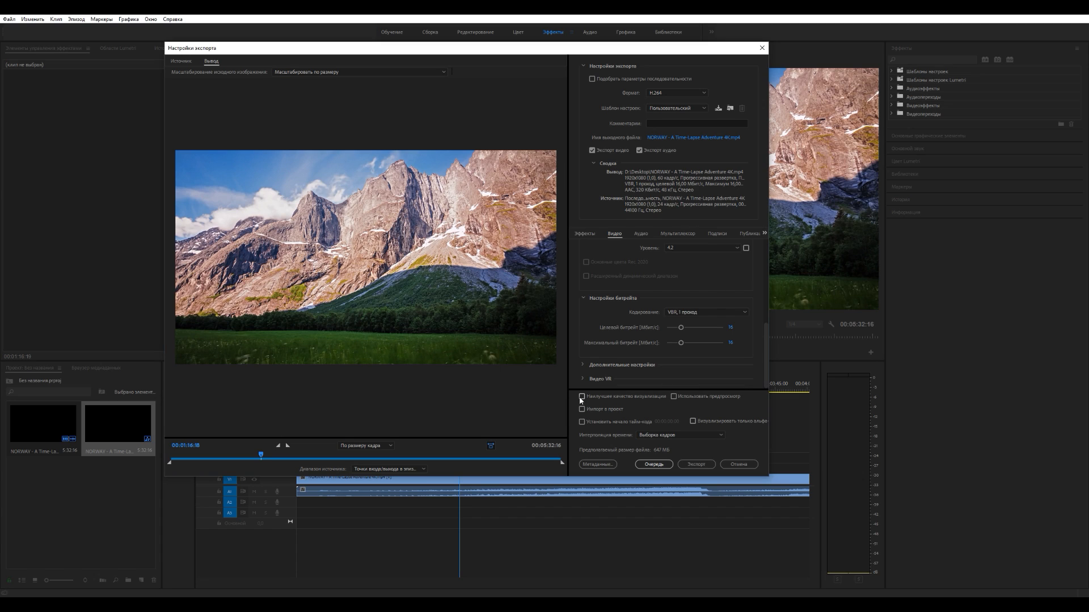
{"action": "left_click", "coordinate": [581, 397]}
Enable the Lumetri Look/LUT export effect with the SL MATRIX BLUE look and check the remaining effect options.
{"action": "left_click", "coordinate": [584, 234]}
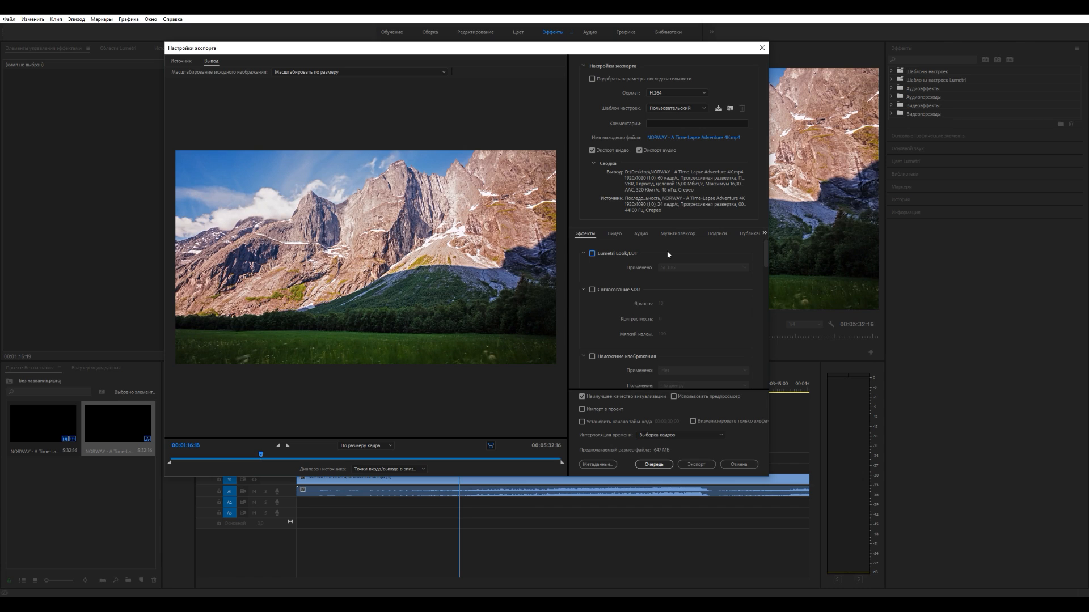
{"action": "left_click", "coordinate": [592, 254]}
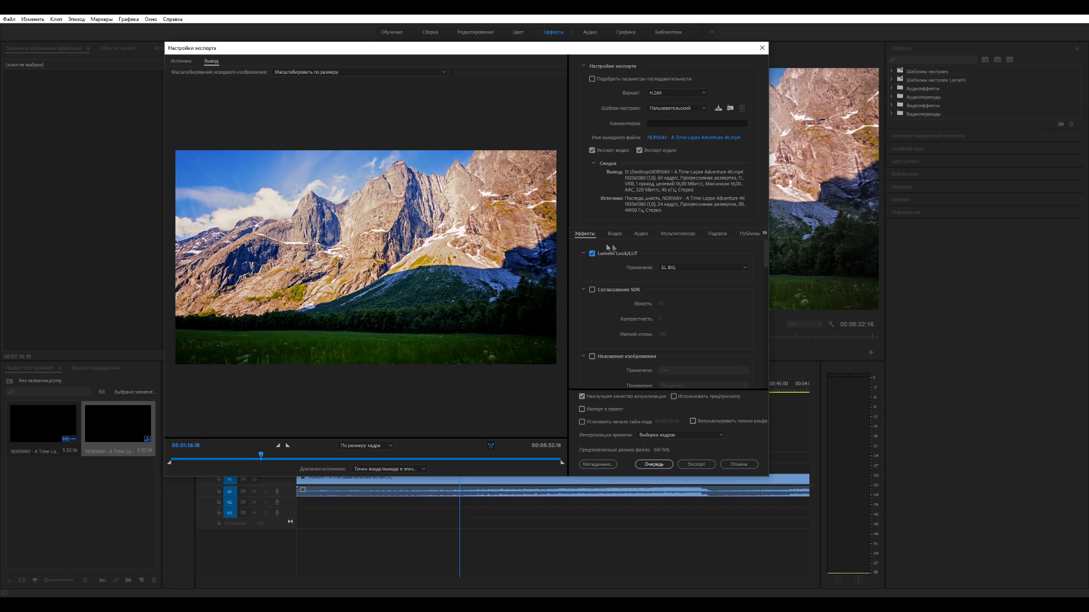
{"action": "left_click", "coordinate": [674, 269]}
{"action": "left_click", "coordinate": [696, 505]}
{"action": "left_click", "coordinate": [690, 270]}
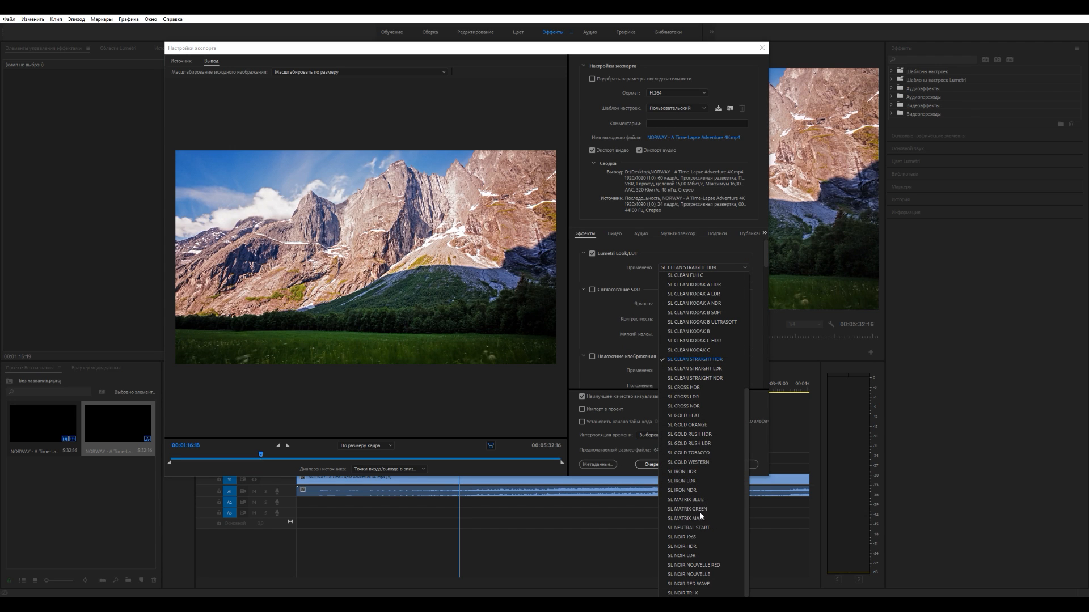
{"action": "left_click", "coordinate": [686, 499]}
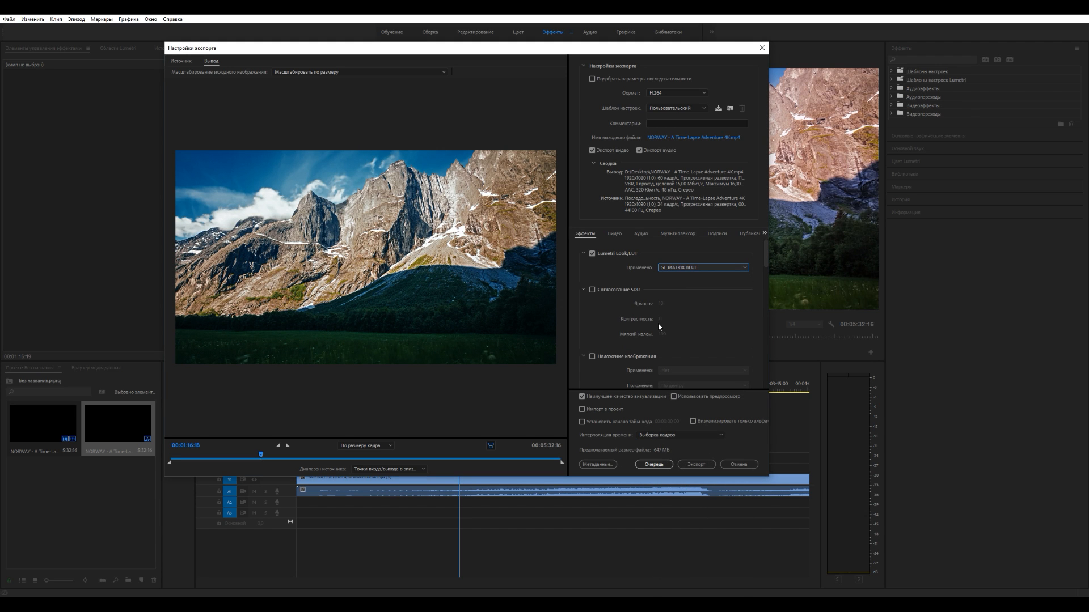
{"action": "left_click_drag", "start_coordinate": [508, 54], "coordinate": [504, 188]}
{"action": "left_click_drag", "start_coordinate": [574, 185], "coordinate": [636, 64]}
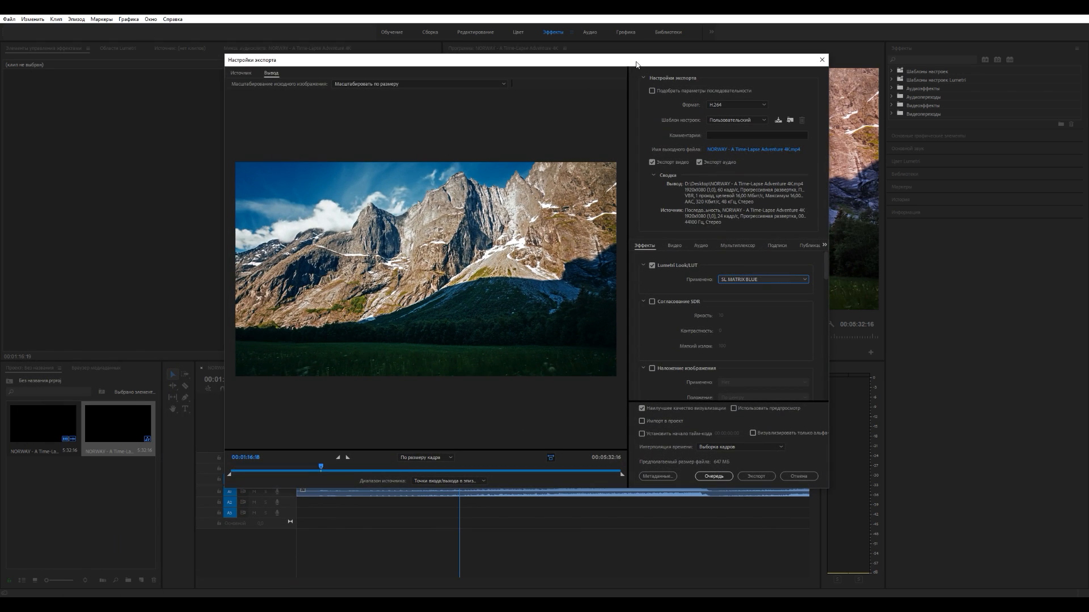
{"action": "scroll", "coordinate": [723, 347], "scroll_direction": "down", "scroll_amount": 3}
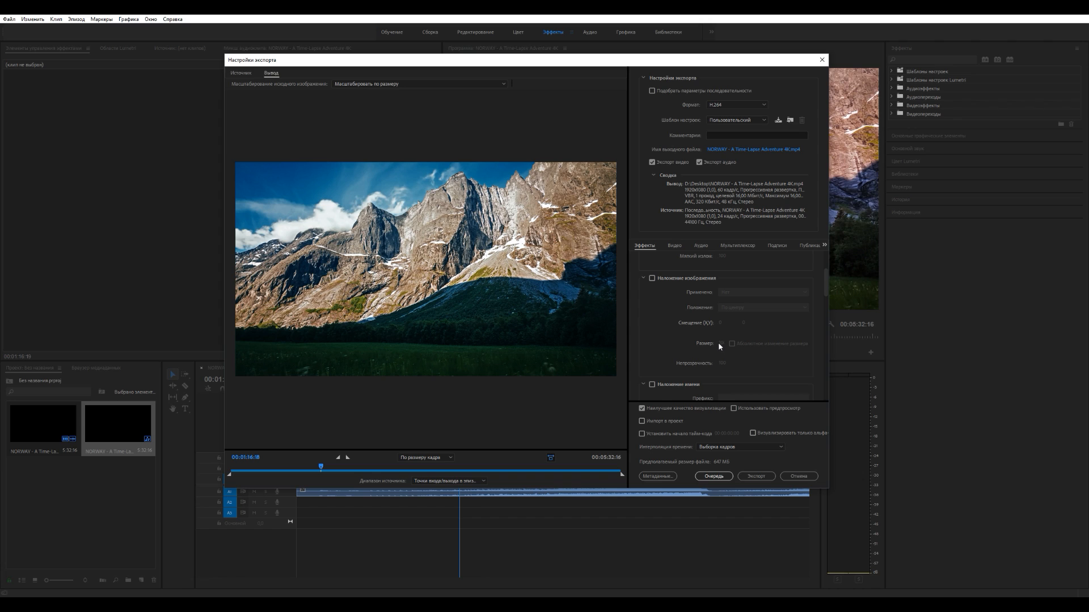
{"action": "scroll", "coordinate": [719, 341], "scroll_direction": "down", "scroll_amount": 3}
{"action": "scroll", "coordinate": [719, 339], "scroll_direction": "down", "scroll_amount": 3}
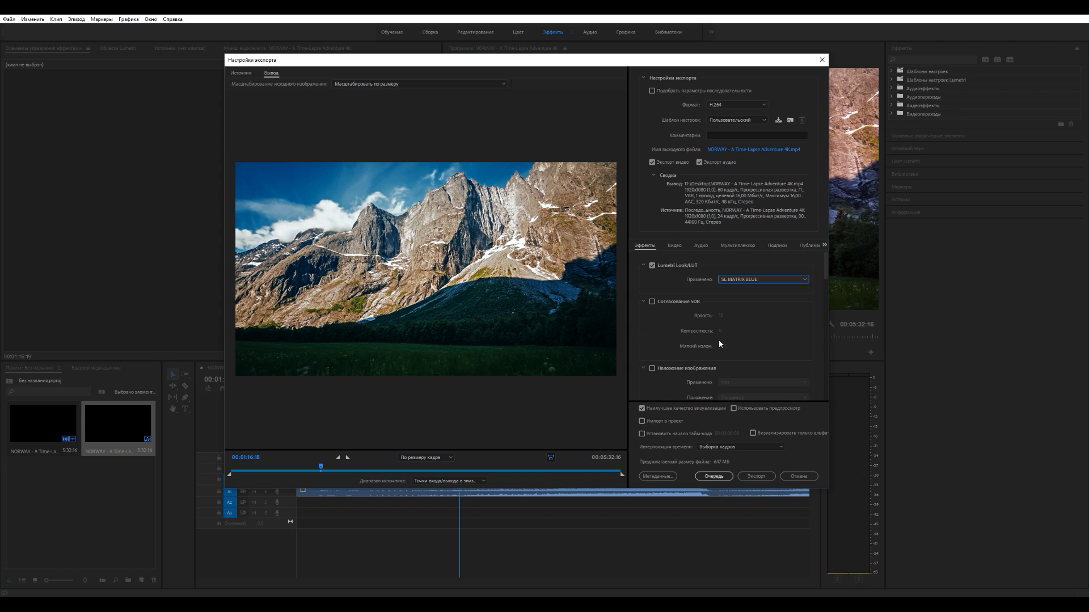
Set the export's audio bitrate to 160 kbit/s and look through the multiplexer and caption settings.
{"action": "left_click", "coordinate": [701, 246]}
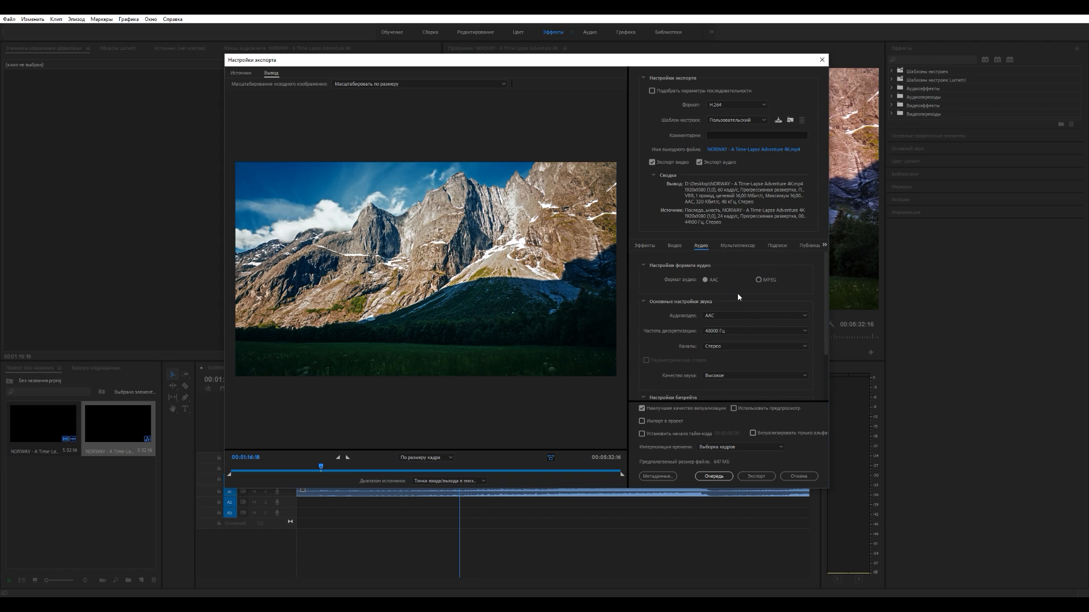
{"action": "scroll", "coordinate": [685, 326], "scroll_direction": "down", "scroll_amount": 2}
{"action": "left_click", "coordinate": [754, 248]}
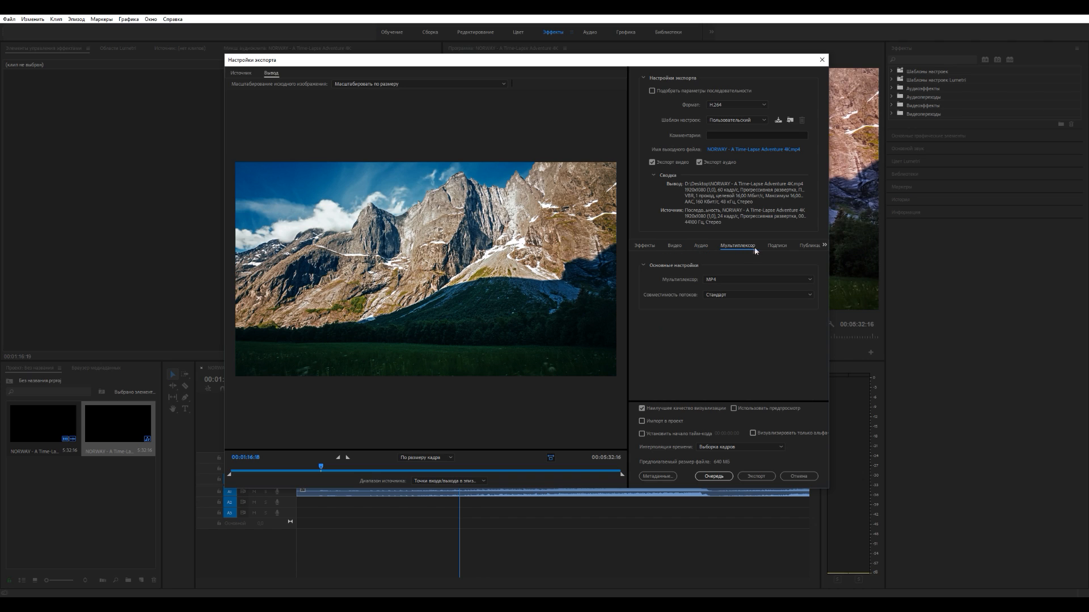
{"action": "left_click", "coordinate": [777, 245]}
Examine the export's publishing options for online services, down to the YouTube section.
{"action": "left_click", "coordinate": [808, 245]}
{"action": "scroll", "coordinate": [736, 297], "scroll_direction": "down", "scroll_amount": 5}
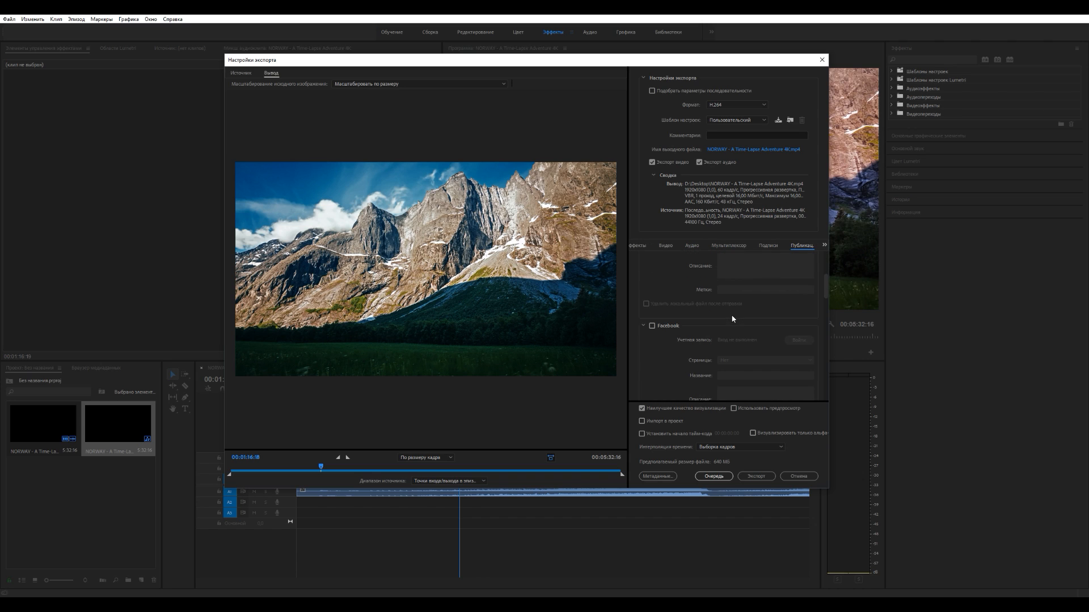
{"action": "scroll", "coordinate": [734, 309], "scroll_direction": "up", "scroll_amount": 5}
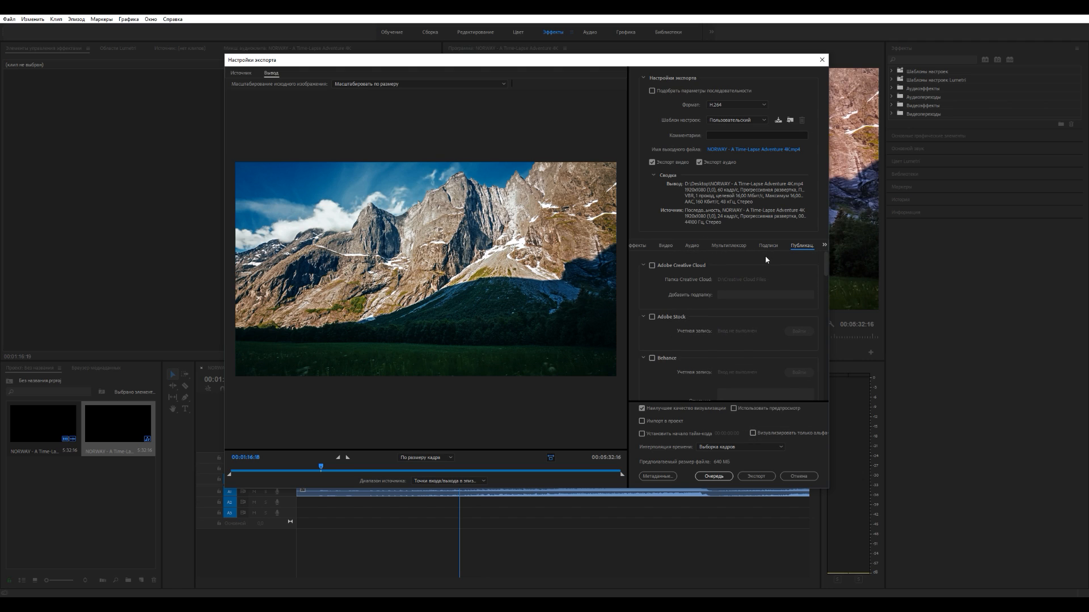
{"action": "left_click", "coordinate": [823, 245]}
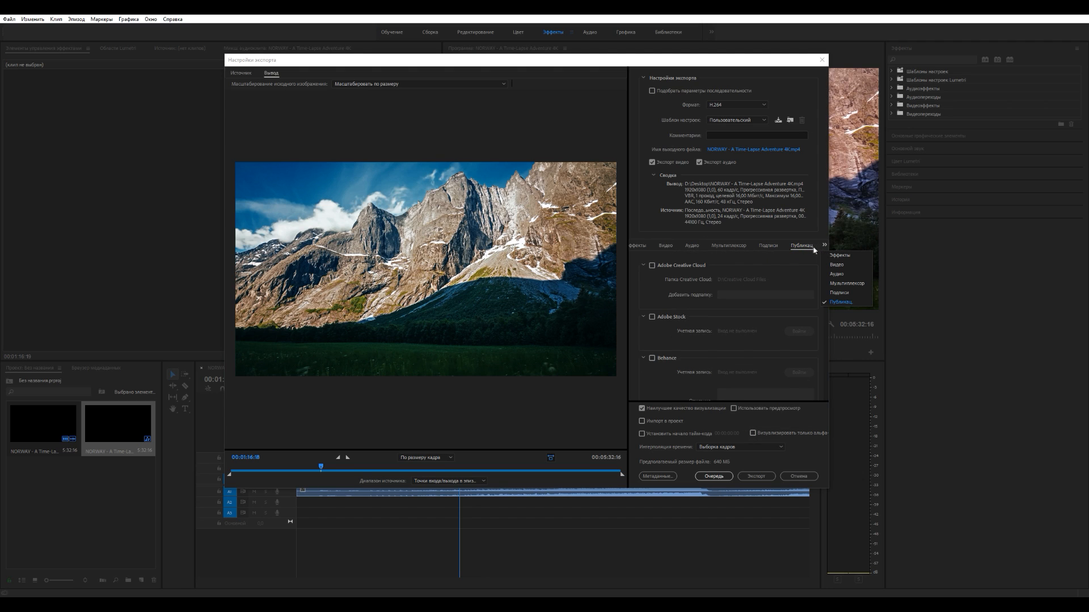
{"action": "left_click", "coordinate": [812, 247]}
{"action": "scroll", "coordinate": [755, 287], "scroll_direction": "down", "scroll_amount": 3}
{"action": "scroll", "coordinate": [749, 292], "scroll_direction": "down", "scroll_amount": 6}
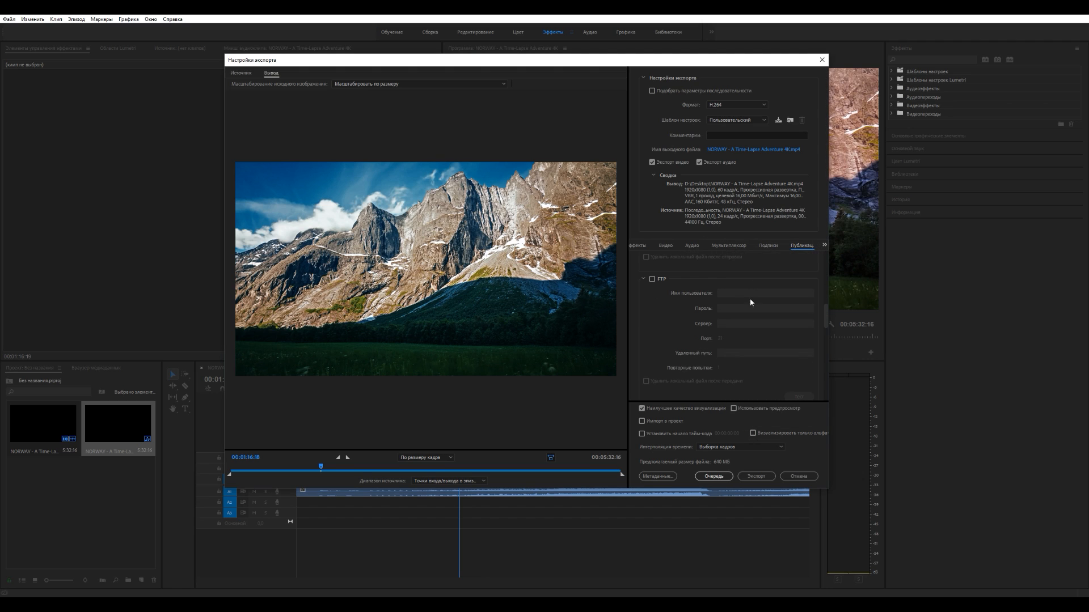
{"action": "scroll", "coordinate": [750, 301], "scroll_direction": "down", "scroll_amount": 4}
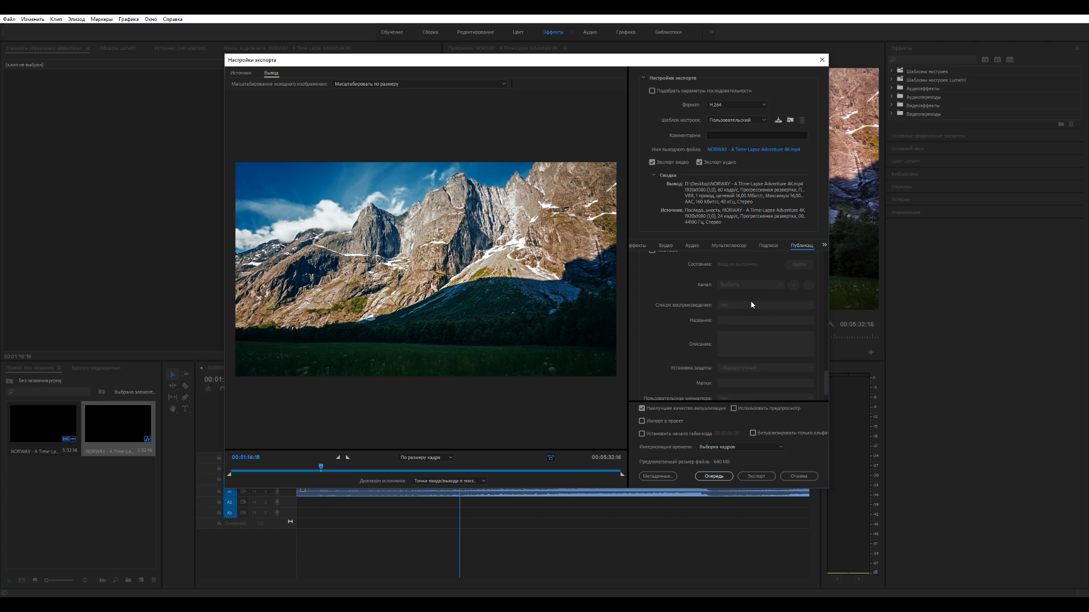
{"action": "scroll", "coordinate": [744, 309], "scroll_direction": "up", "scroll_amount": 2}
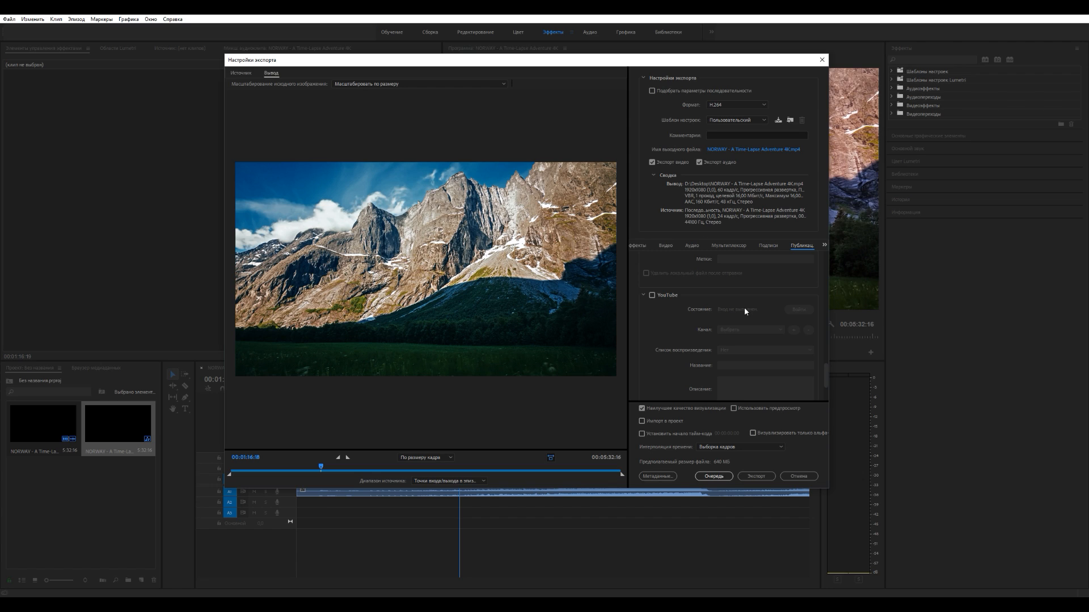
{"action": "scroll", "coordinate": [746, 308], "scroll_direction": "down", "scroll_amount": 3}
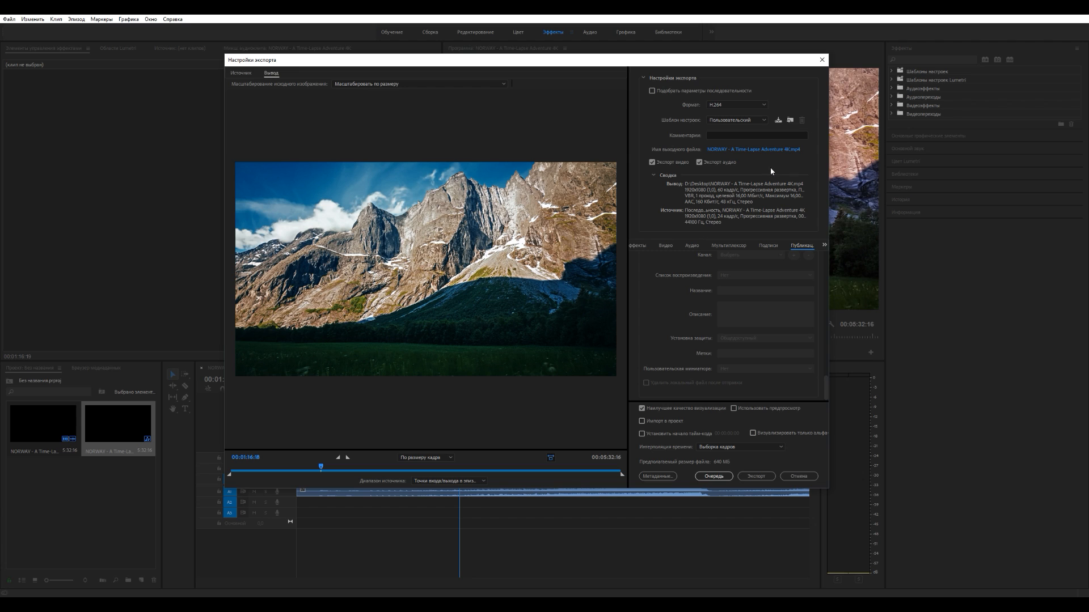
Save the customized export settings as a preset named "Youtue Video" and check it in the preset list.
{"action": "left_click", "coordinate": [778, 120]}
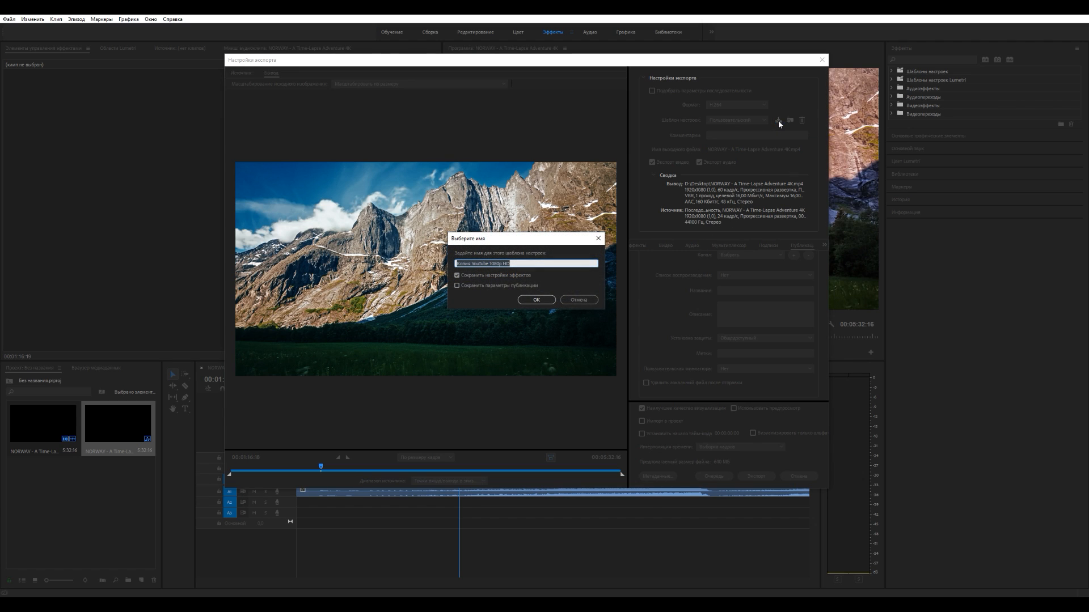
{"action": "type", "text": "You"}
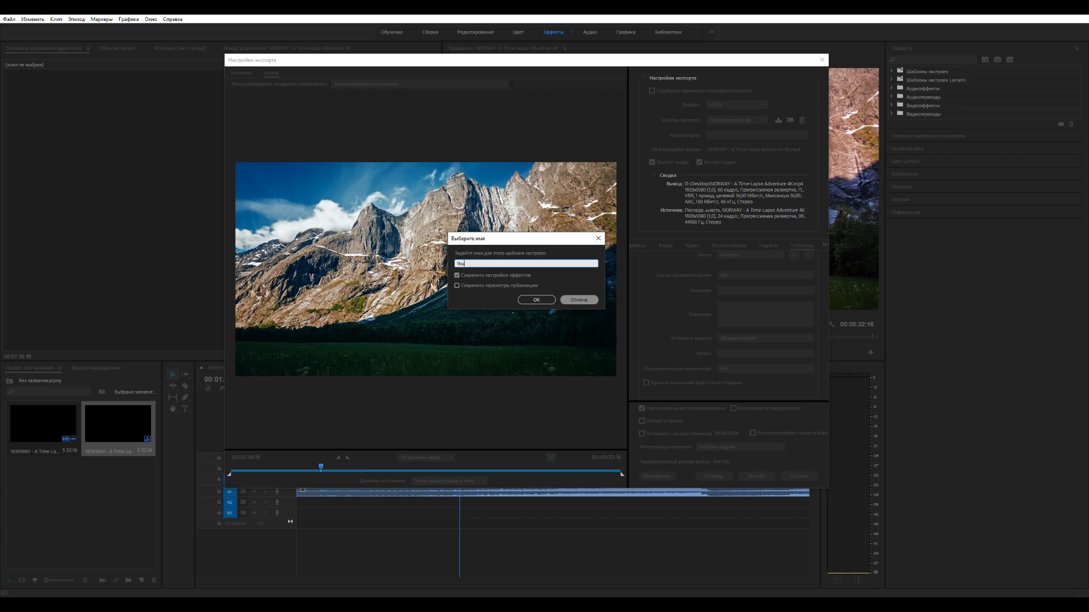
{"action": "type", "text": "tue Video"}
{"action": "left_click", "coordinate": [536, 300]}
{"action": "left_click", "coordinate": [764, 121]}
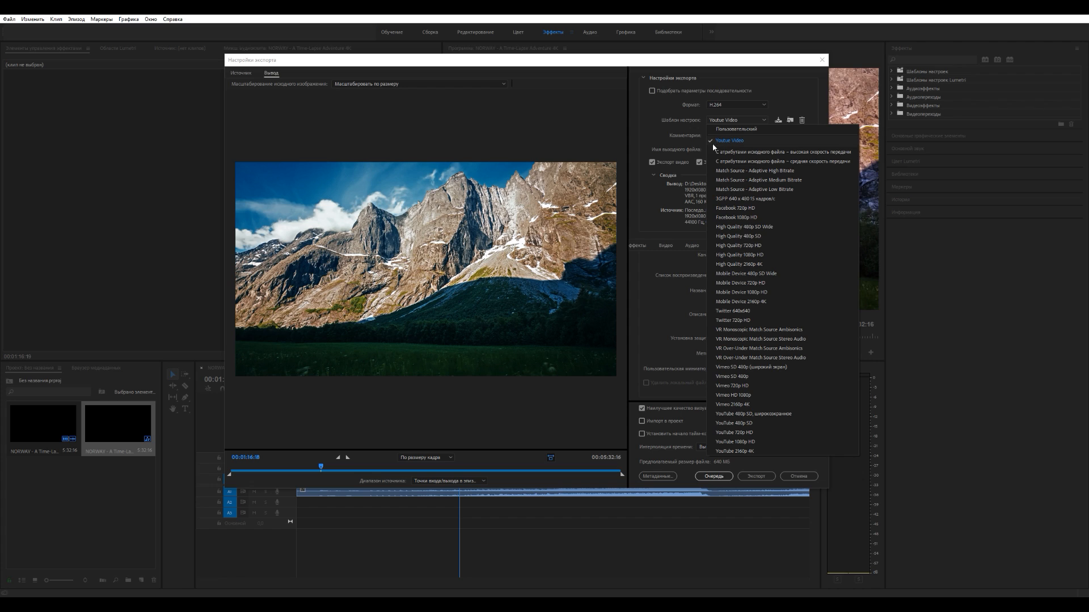
{"action": "left_click", "coordinate": [670, 122]}
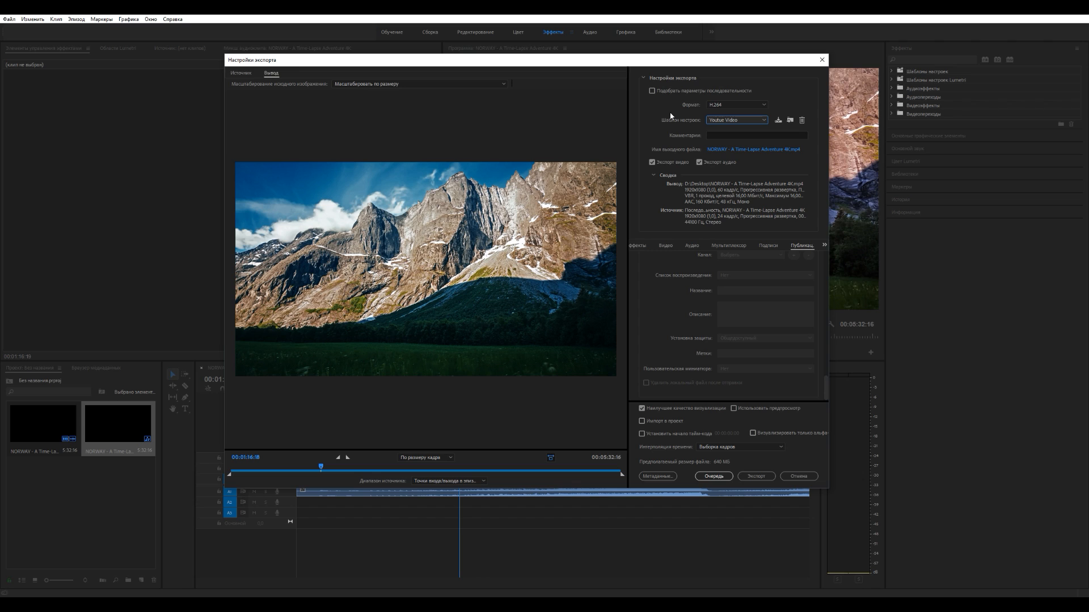
Start a trial export and cancel it, then check the output file name and start the export again.
{"action": "left_click", "coordinate": [757, 477]}
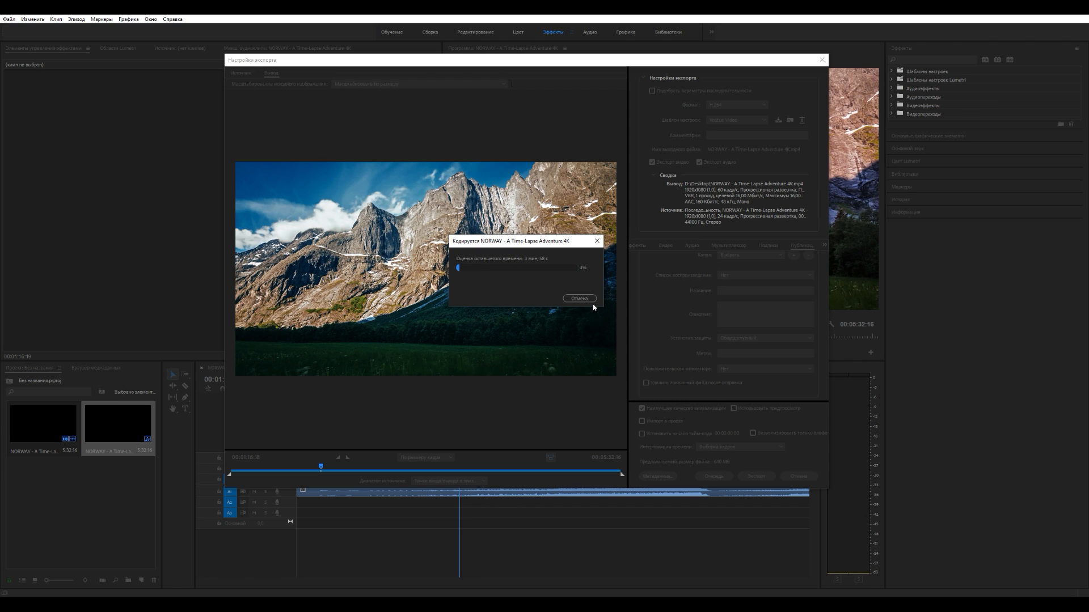
{"action": "left_click", "coordinate": [592, 303]}
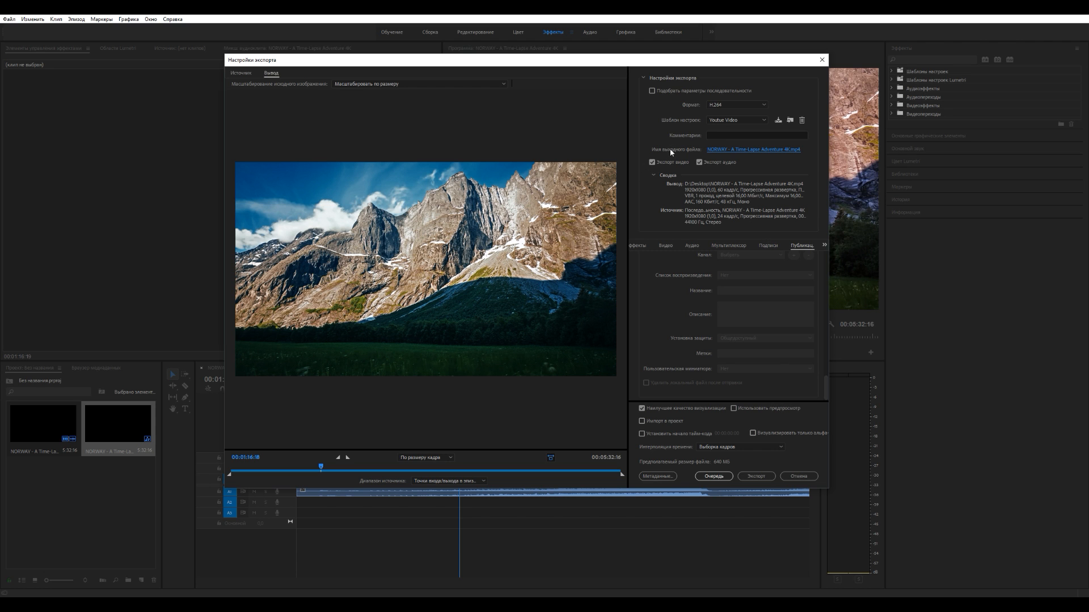
{"action": "left_click", "coordinate": [727, 150]}
{"action": "left_click", "coordinate": [751, 480]}
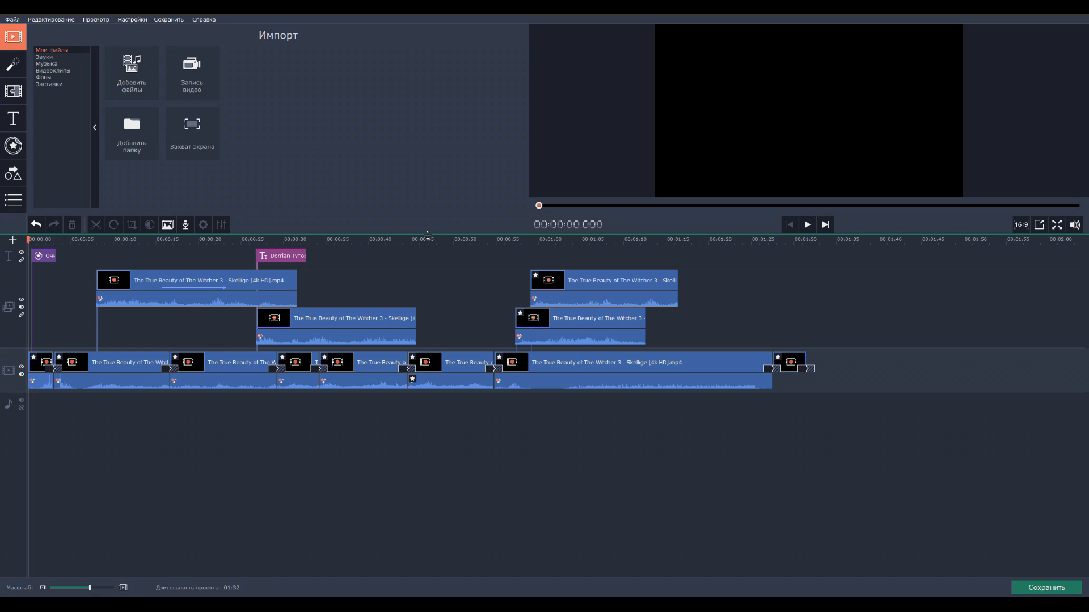
Enlarge the preview area, open the MP4 export, name the file 153183 and set the quality to Лучшее.
{"action": "left_click_drag", "start_coordinate": [415, 234], "coordinate": [408, 325]}
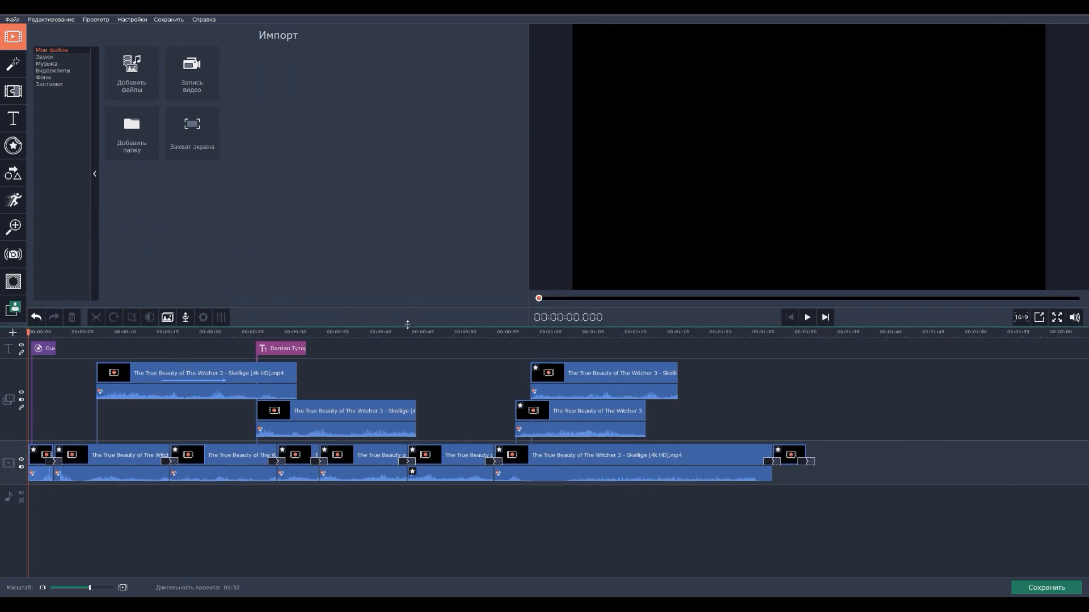
{"action": "left_click", "coordinate": [1045, 586]}
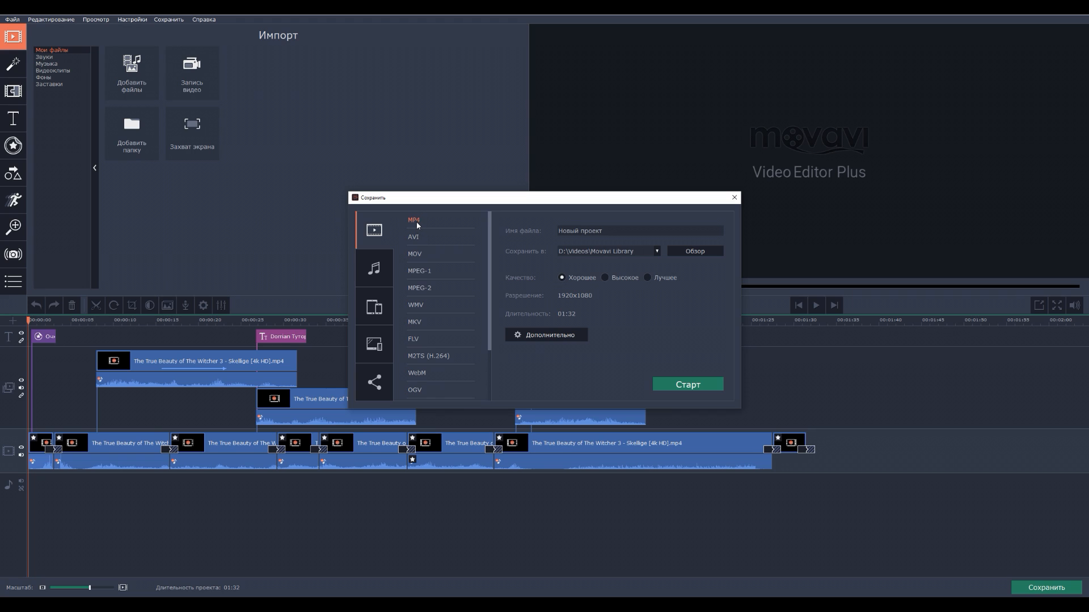
{"action": "left_click_drag", "start_coordinate": [633, 231], "coordinate": [282, 250]}
{"action": "type", "text": "153183"}
{"action": "left_click", "coordinate": [648, 278]}
Set the advanced export video options to the H.264 codec, 60 fps and the highest VBR quality.
{"action": "left_click", "coordinate": [534, 337]}
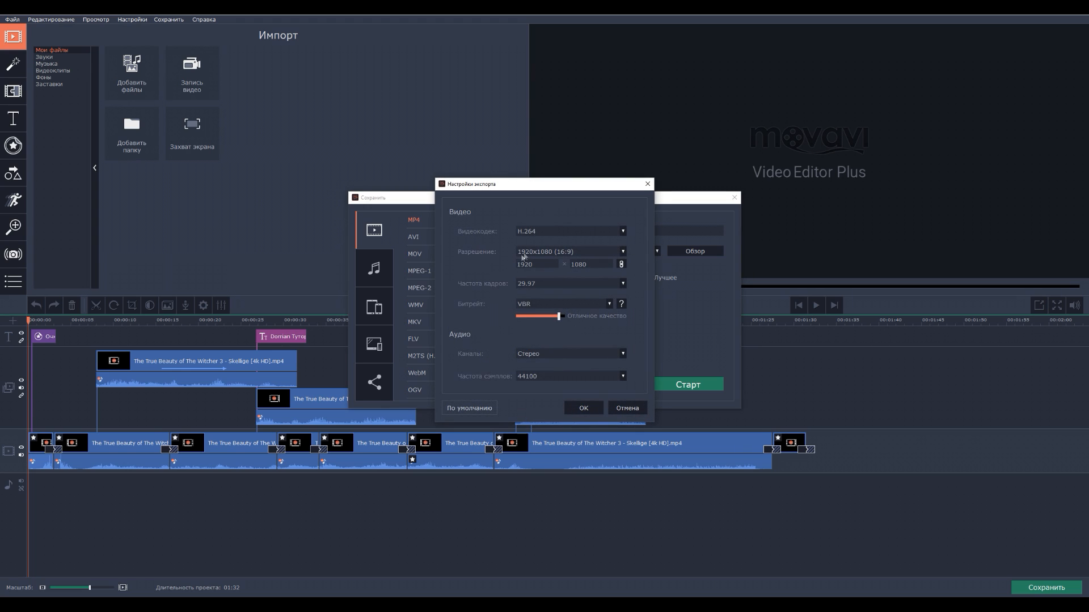
{"action": "left_click", "coordinate": [536, 232]}
{"action": "left_click", "coordinate": [531, 241]}
{"action": "left_click", "coordinate": [548, 289]}
{"action": "scroll", "coordinate": [524, 346], "scroll_direction": "down", "scroll_amount": 1}
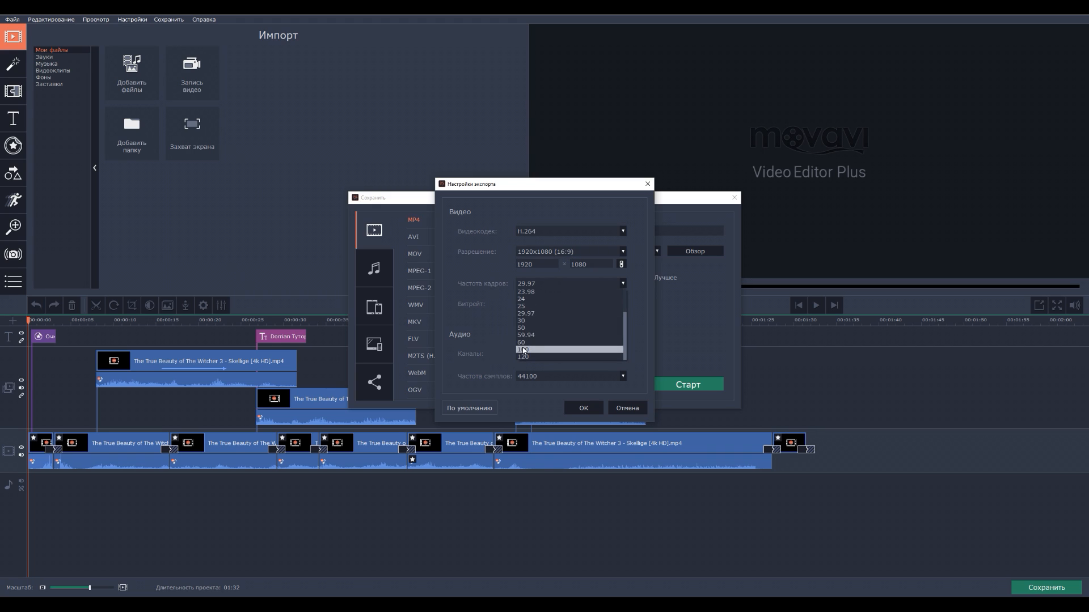
{"action": "left_click", "coordinate": [523, 343]}
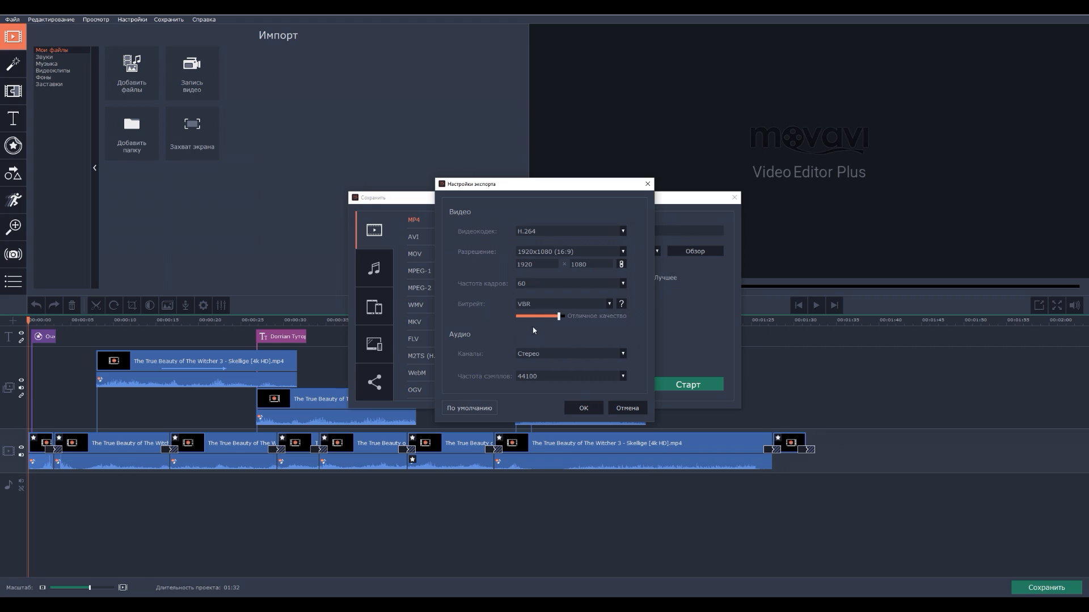
{"action": "left_click_drag", "start_coordinate": [559, 318], "coordinate": [563, 318]}
Set the export's audio channels to Моно and accept the advanced settings.
{"action": "left_click", "coordinate": [620, 353]}
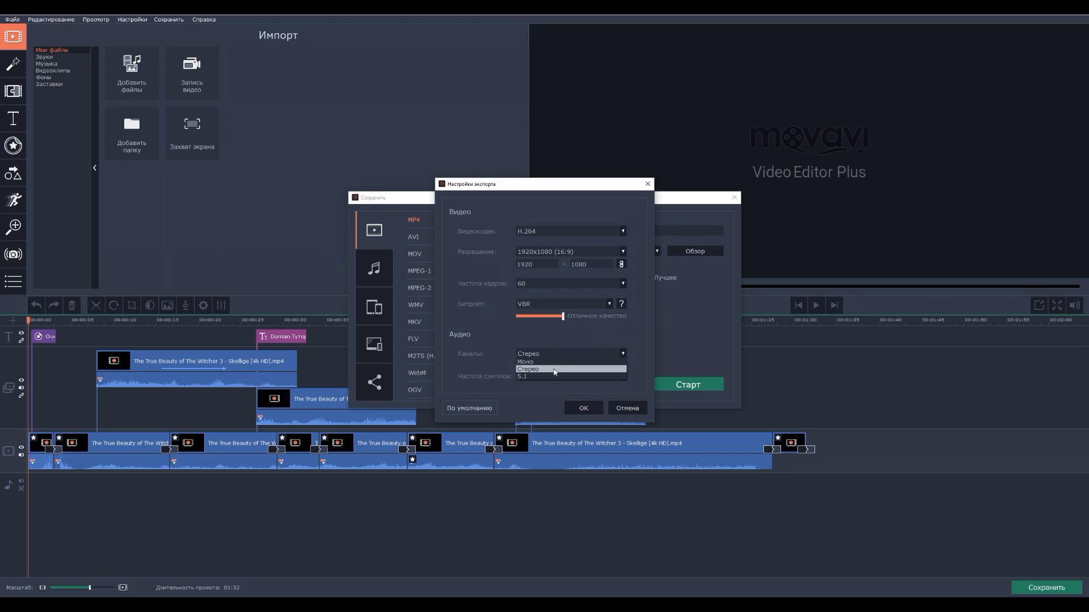
{"action": "left_click", "coordinate": [555, 362]}
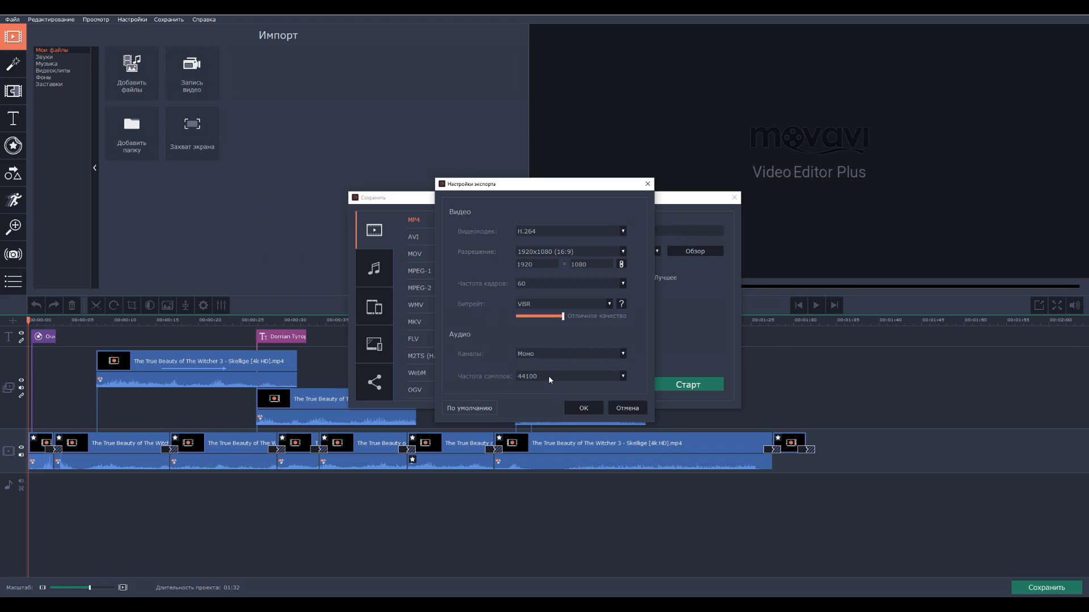
{"action": "left_click", "coordinate": [576, 407]}
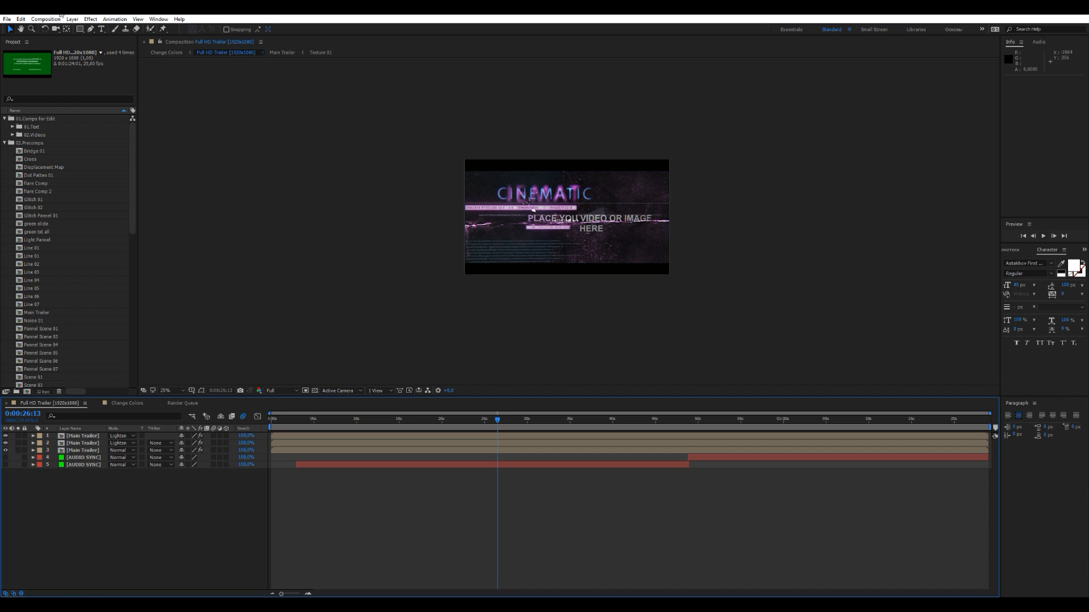
Switch to After Effects, examine the RAM reserved for other applications in the Memory preferences, and accept the preferences.
{"action": "left_click", "coordinate": [21, 19]}
{"action": "mouse_move", "coordinate": [113, 262]}
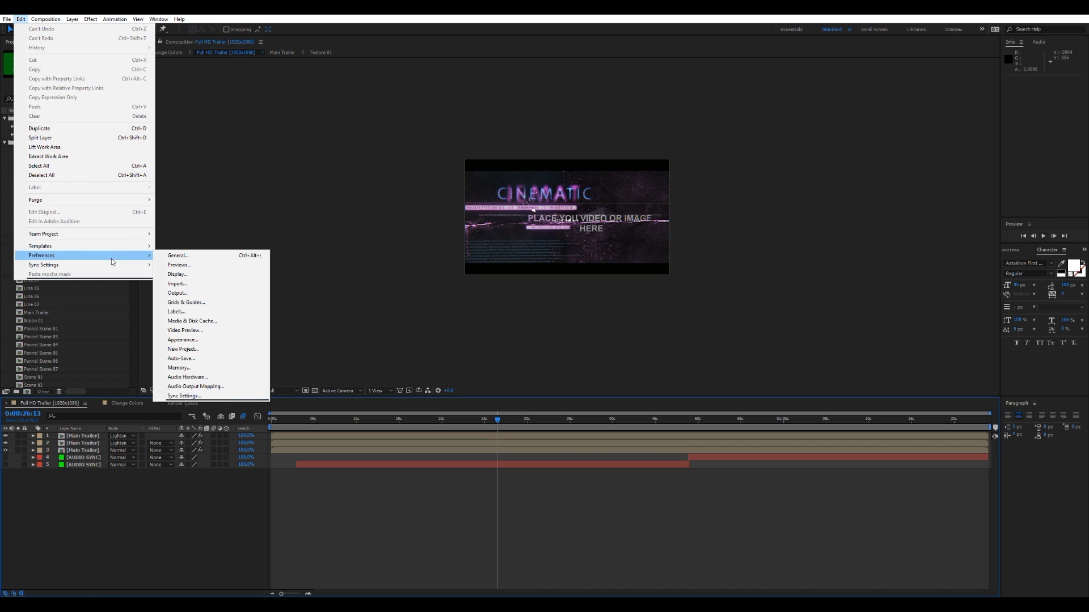
{"action": "left_click", "coordinate": [178, 256]}
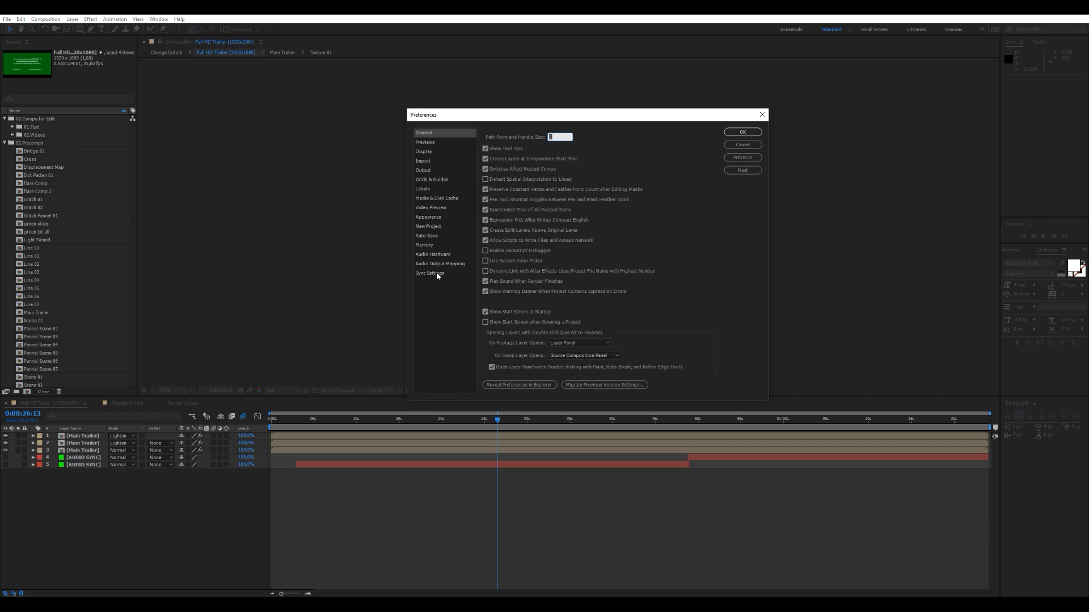
{"action": "left_click", "coordinate": [425, 245]}
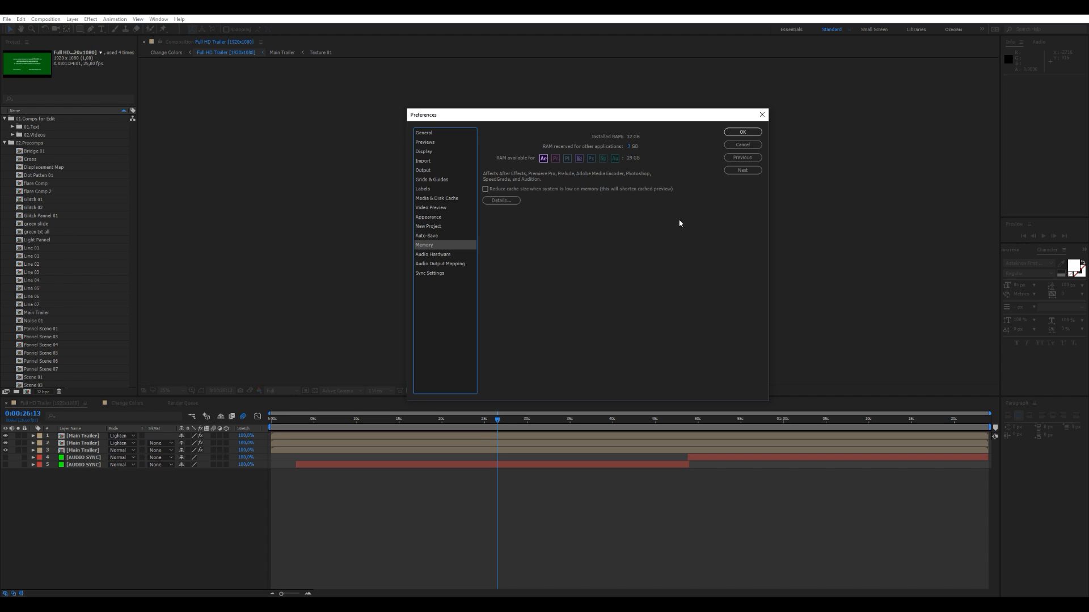
{"action": "key", "text": "Tab"}
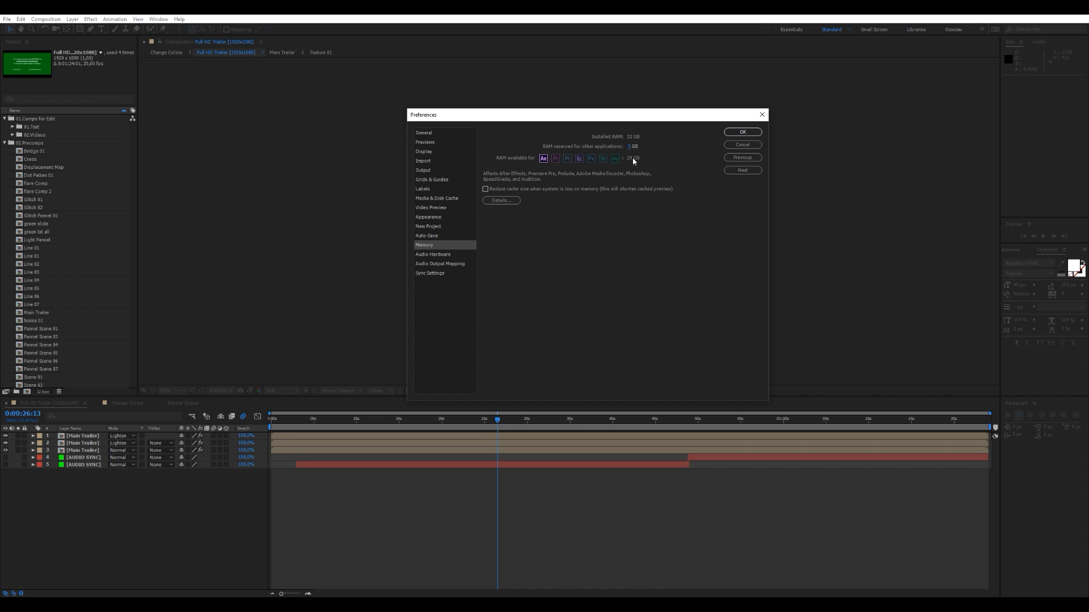
{"action": "left_click", "coordinate": [632, 146]}
{"action": "left_click", "coordinate": [679, 250]}
{"action": "left_click", "coordinate": [630, 147]}
{"action": "left_click", "coordinate": [648, 247]}
{"action": "left_click", "coordinate": [742, 132]}
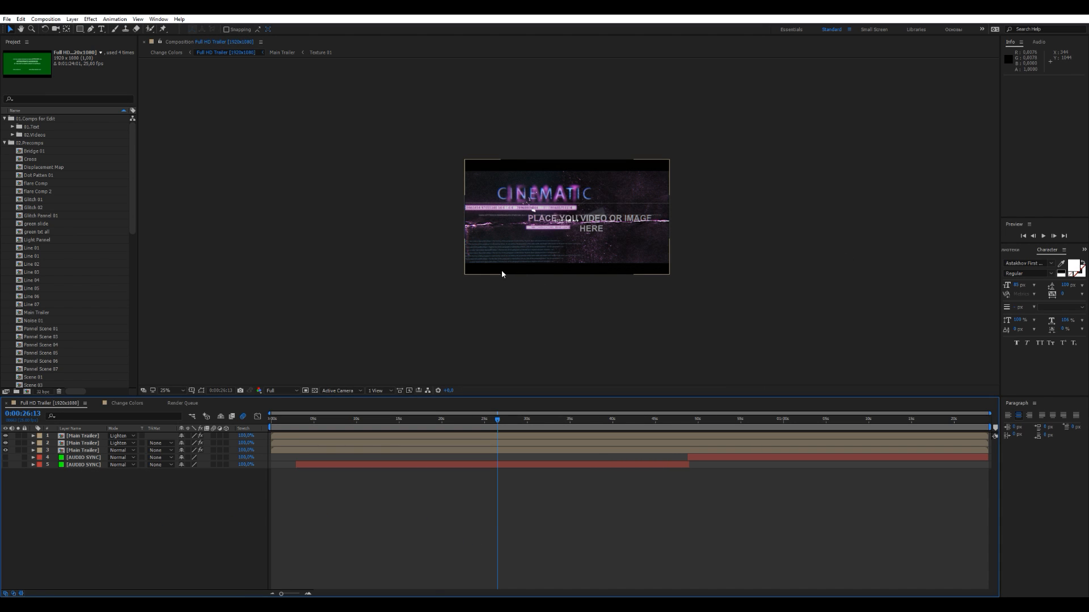
Reopen the preferences, examine the layer cache and frame purging options in the hidden Secret category, and accept them.
{"action": "left_click", "coordinate": [22, 20]}
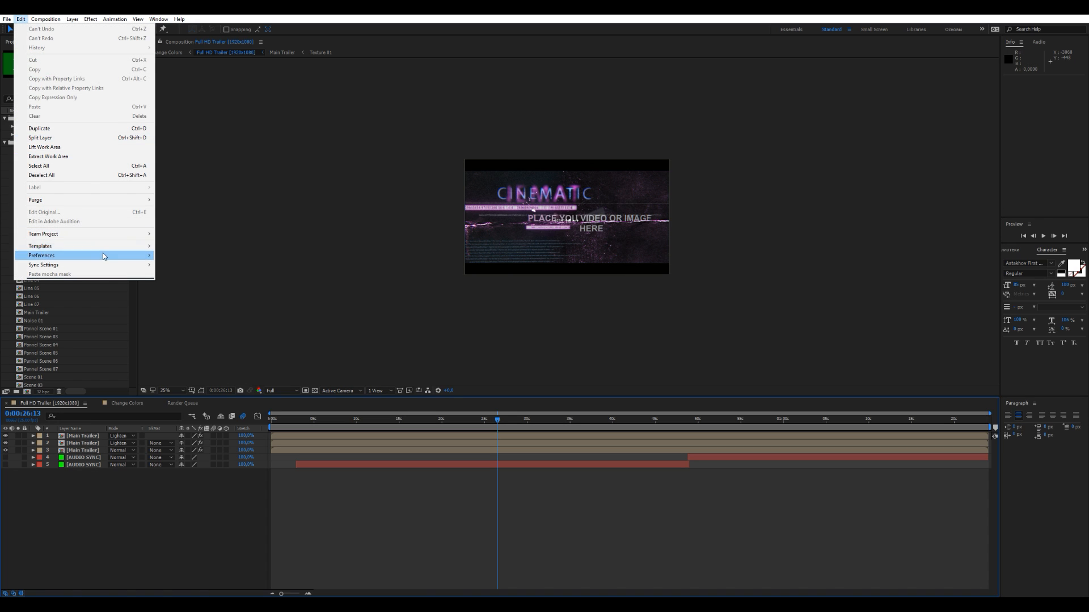
{"action": "mouse_move", "coordinate": [108, 258]}
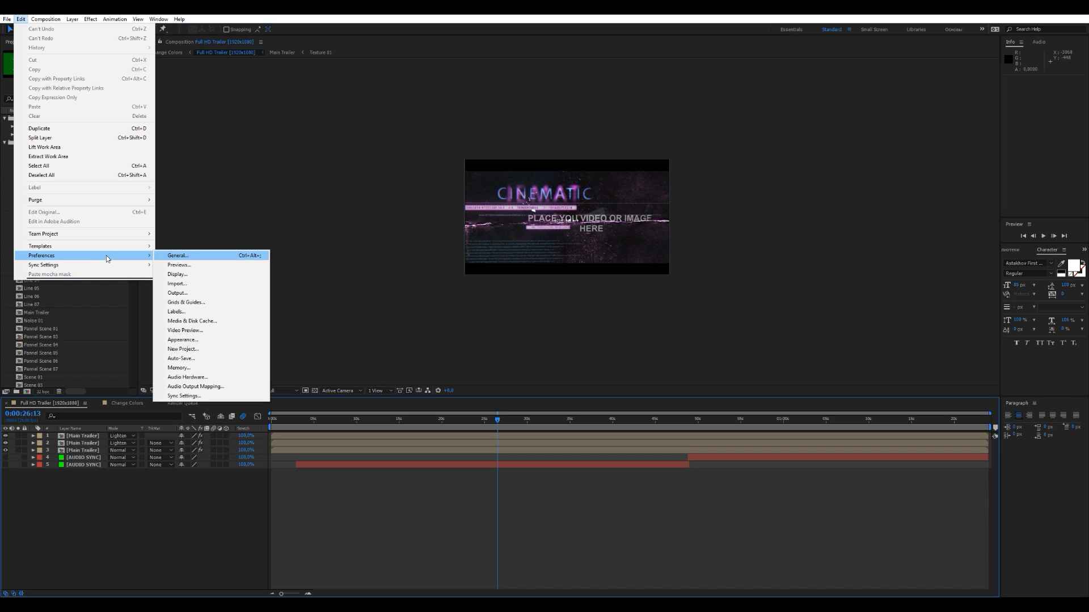
{"action": "left_click", "coordinate": [197, 258]}
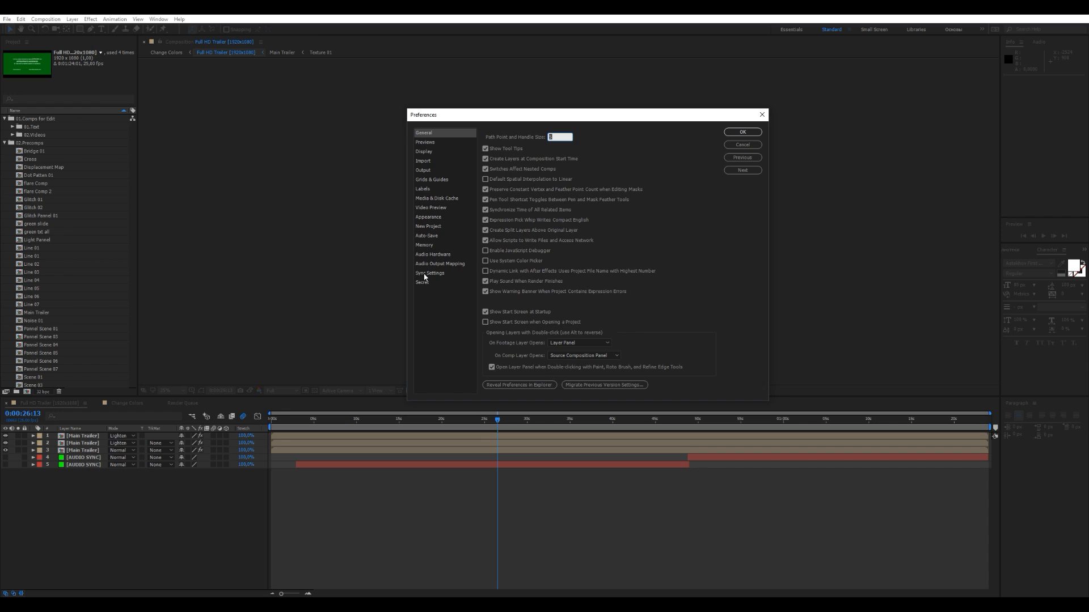
{"action": "left_click", "coordinate": [423, 283]}
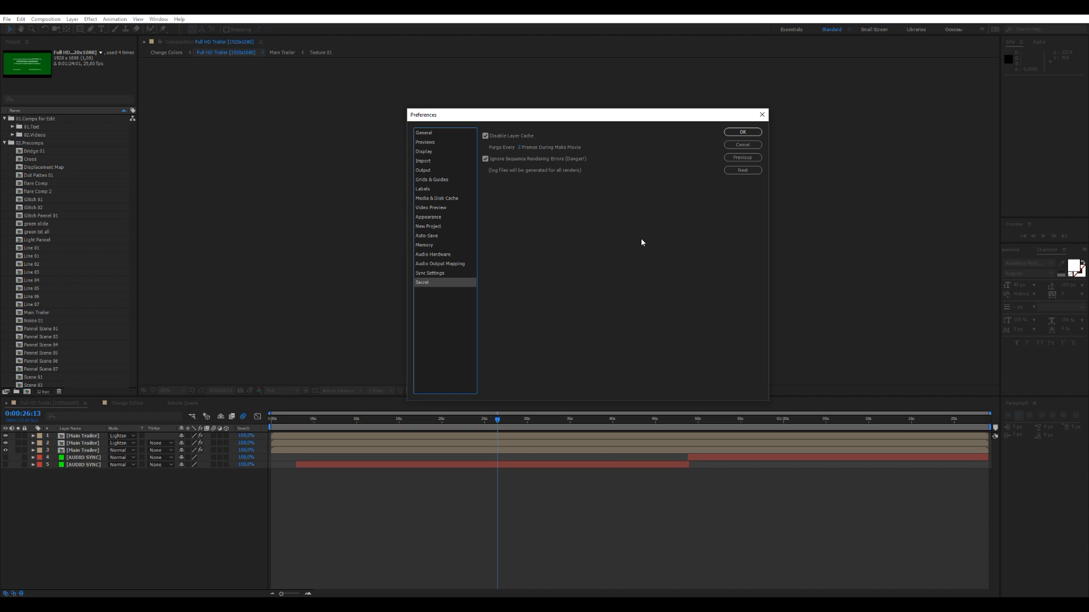
{"action": "left_click", "coordinate": [742, 131]}
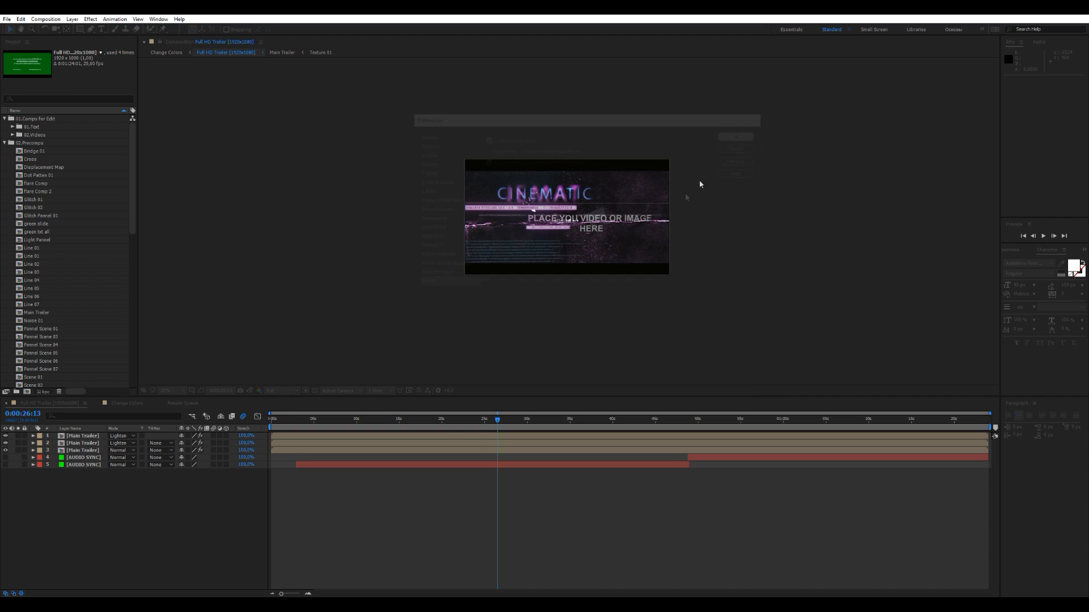
Set the composition preview resolution to Quarter and check the picture at several times up to 0:00:30:03.
{"action": "left_click", "coordinate": [274, 391]}
{"action": "left_click", "coordinate": [287, 441]}
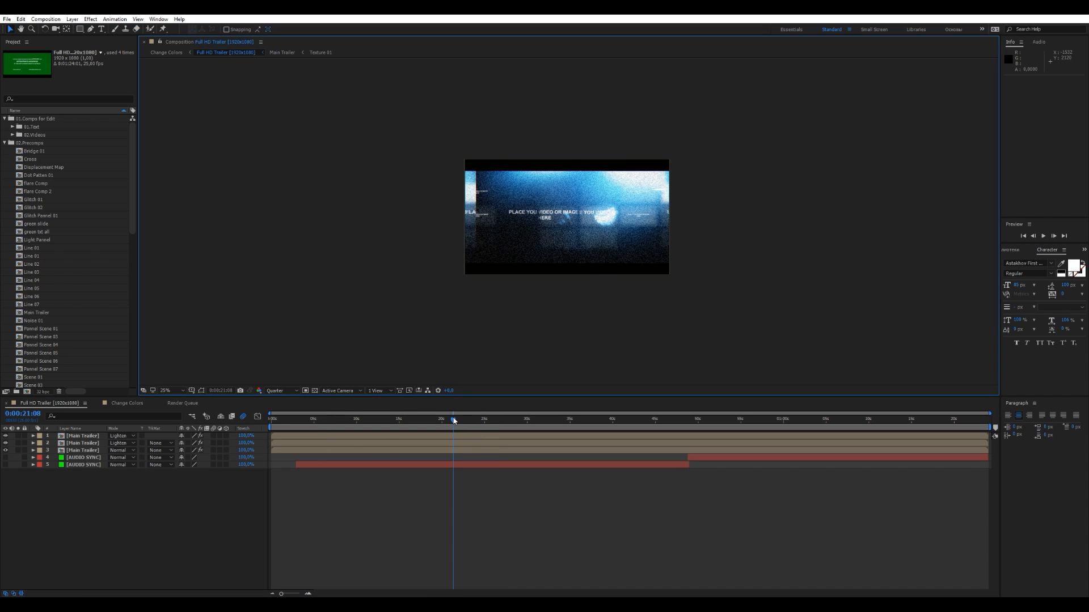
{"action": "left_click", "coordinate": [485, 422]}
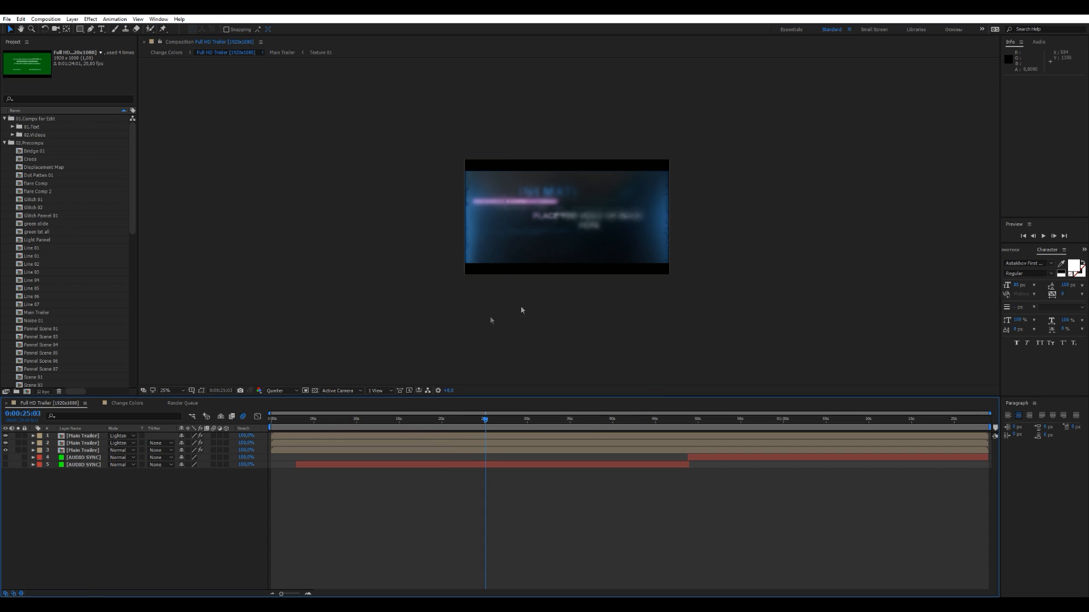
{"action": "left_click", "coordinate": [527, 419]}
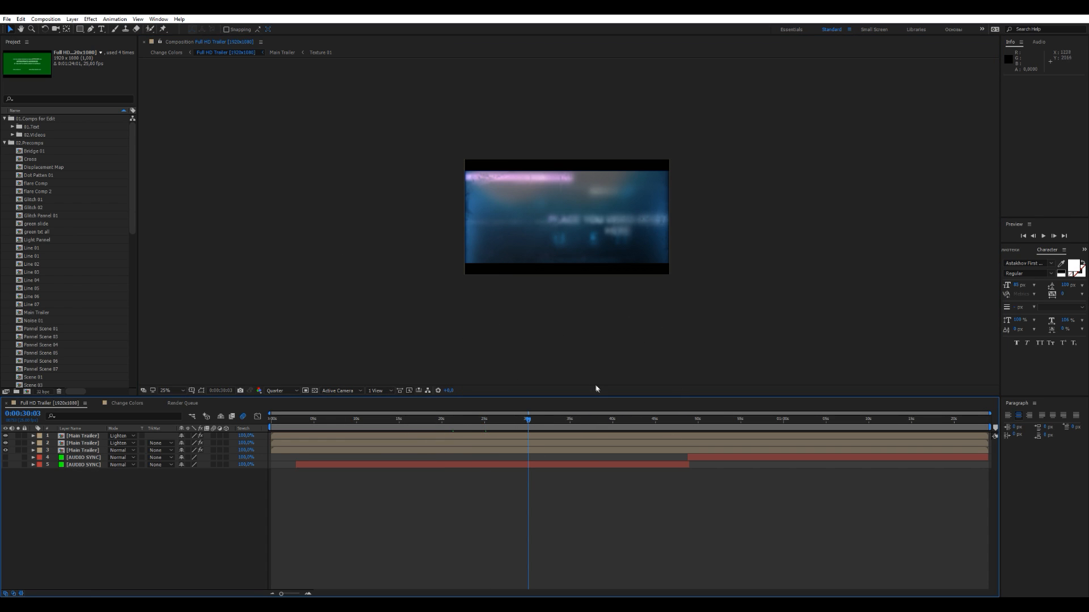
Queue the Full HD Trailer composition as a pre-render and set its output module format to QuickTime.
{"action": "left_click", "coordinate": [45, 19]}
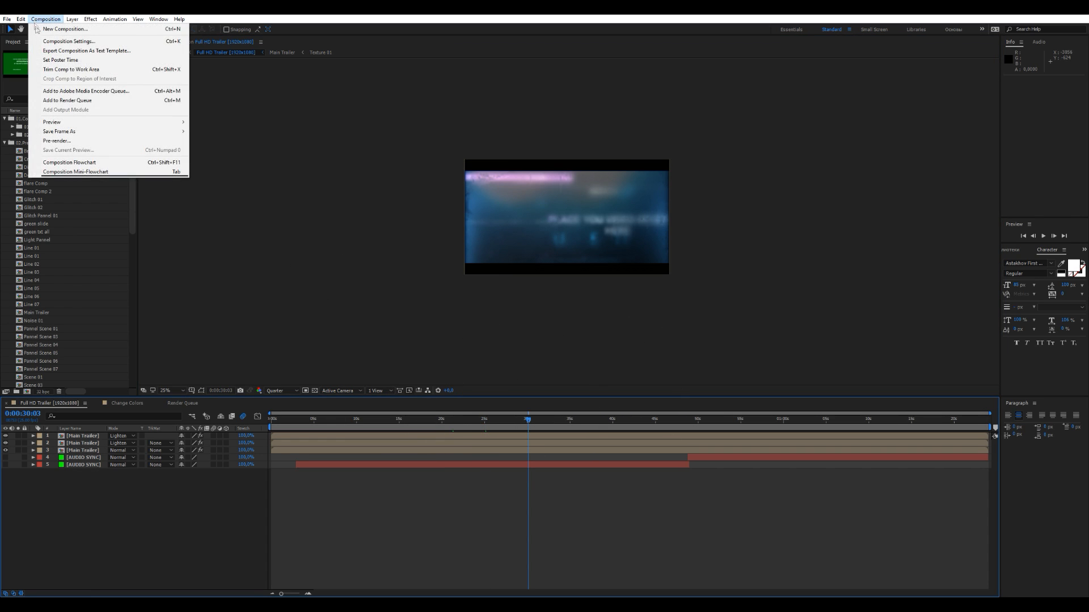
{"action": "left_click", "coordinate": [68, 141]}
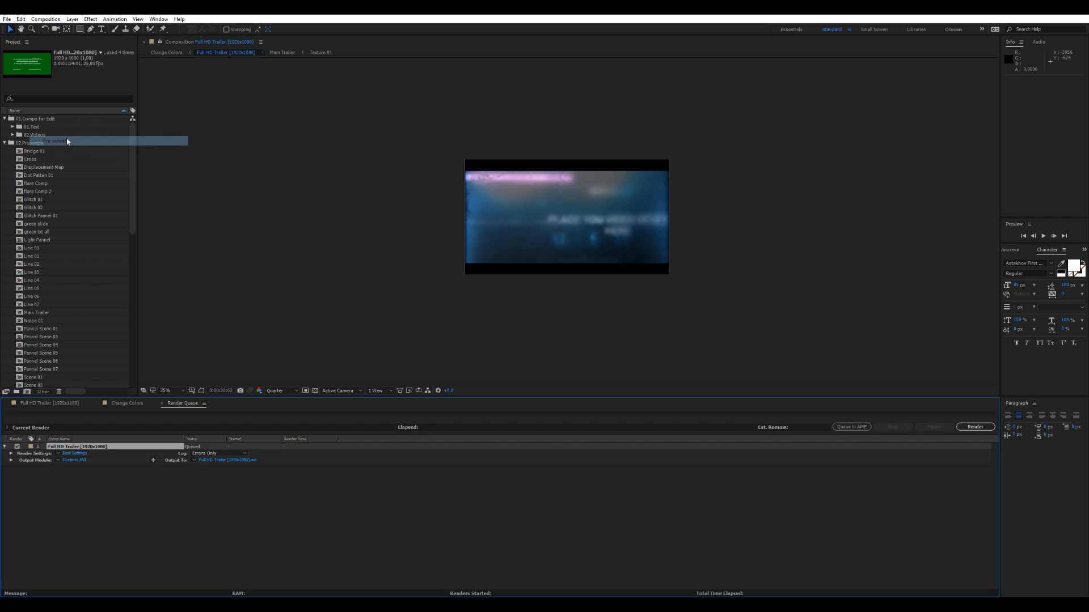
{"action": "left_click", "coordinate": [84, 462]}
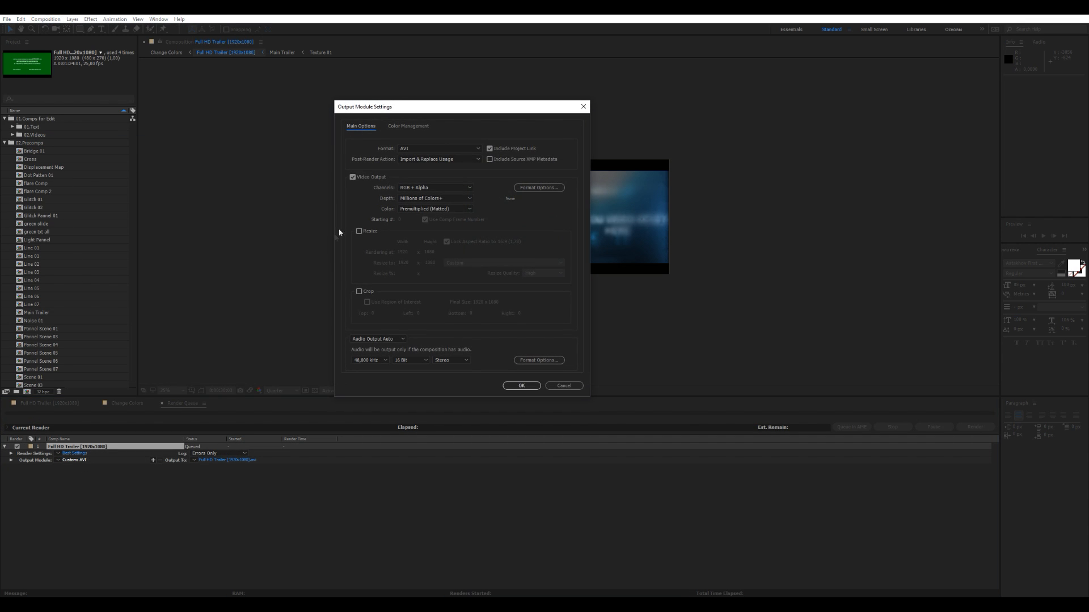
{"action": "left_click", "coordinate": [433, 150]}
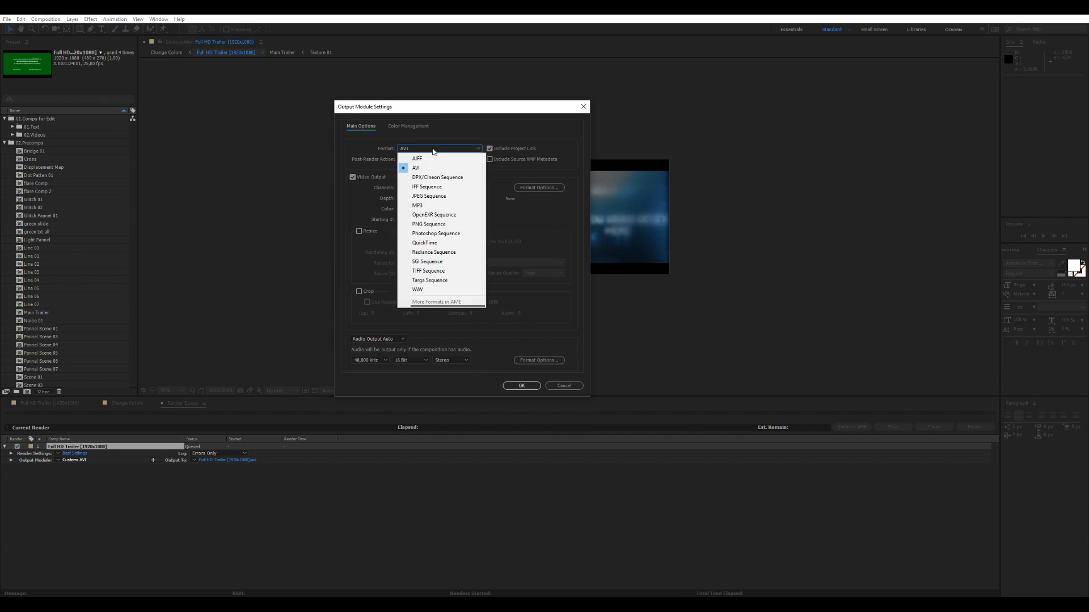
{"action": "left_click", "coordinate": [425, 243]}
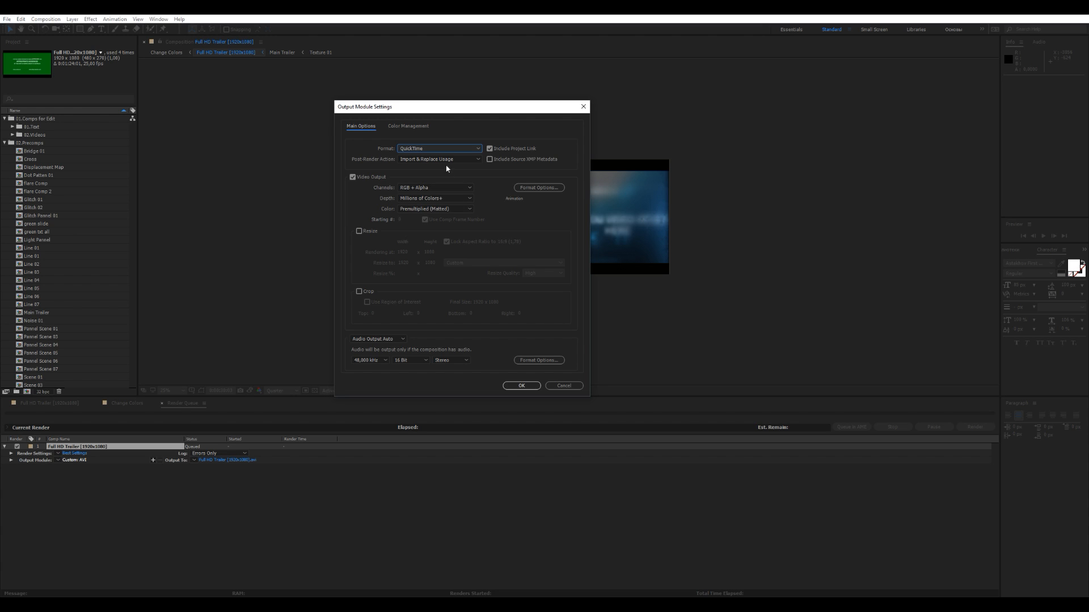
{"action": "left_click", "coordinate": [427, 149]}
{"action": "left_click", "coordinate": [439, 242]}
{"action": "left_click", "coordinate": [409, 127]}
{"action": "left_click", "coordinate": [364, 127]}
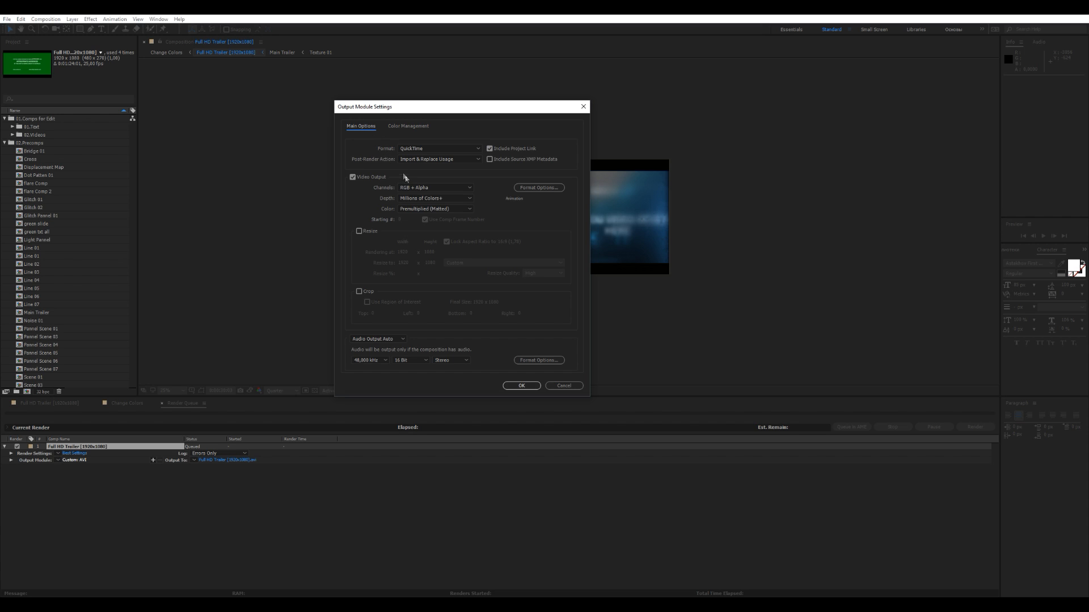
{"action": "left_click", "coordinate": [521, 385]}
Start rendering the queued Full HD Trailer composition and pause the render.
{"action": "left_click", "coordinate": [975, 427]}
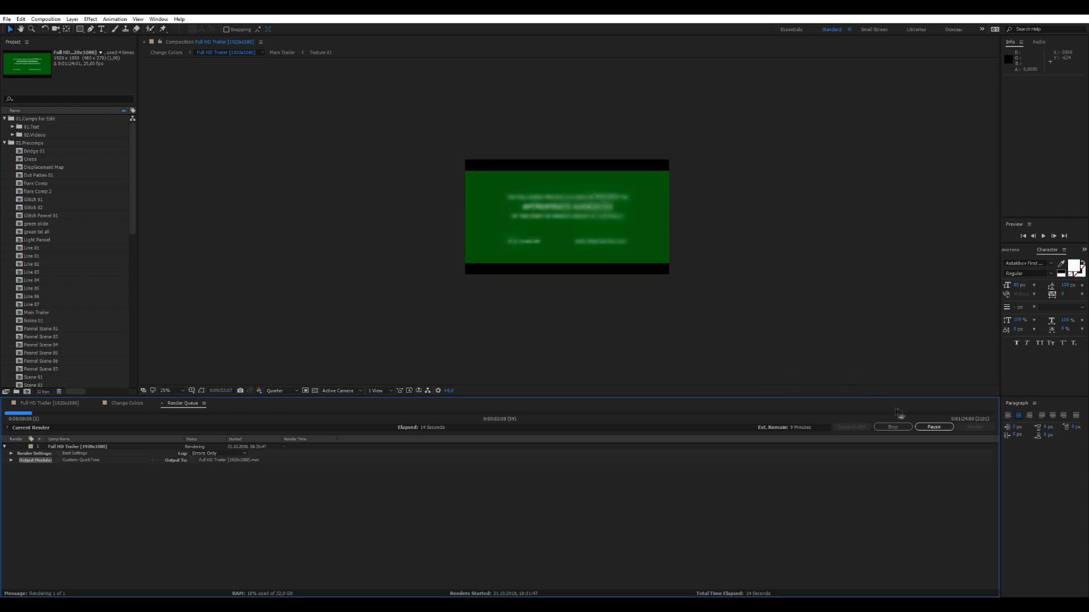
{"action": "left_click", "coordinate": [933, 427]}
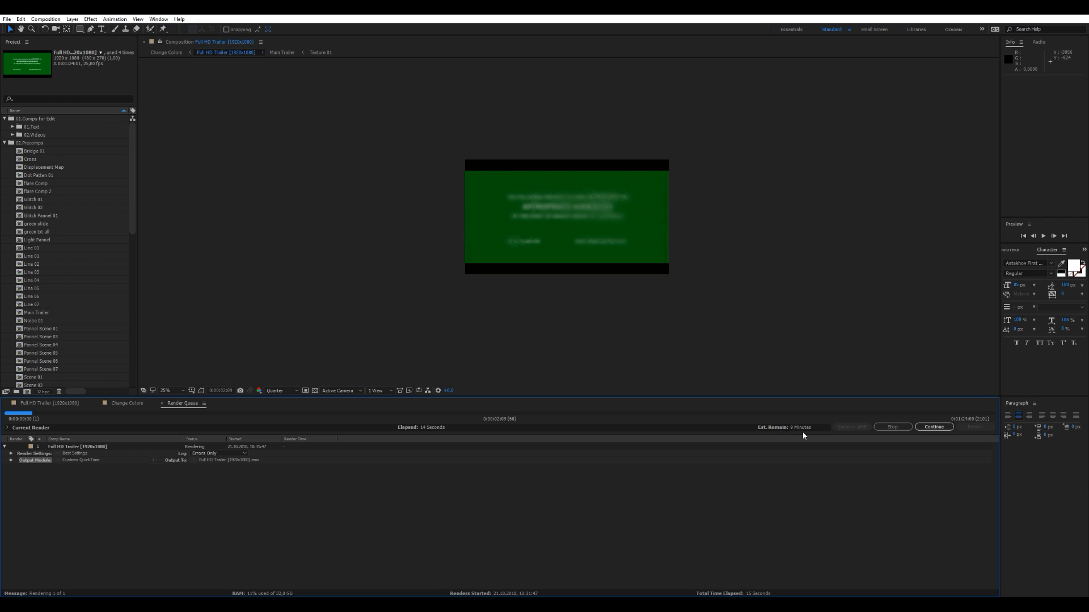